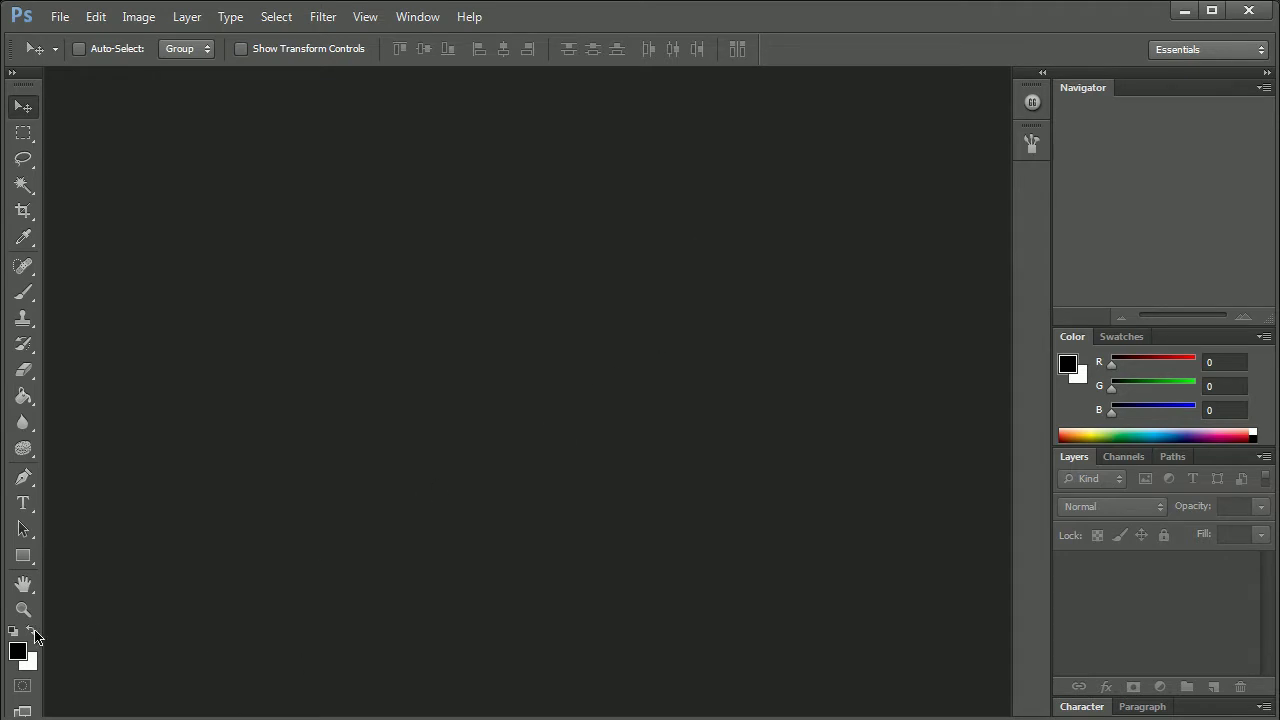
Reset the workspace to Essentials and dock the GuideGuide extension panel as a collapsed icon.
left_click(1165, 55)
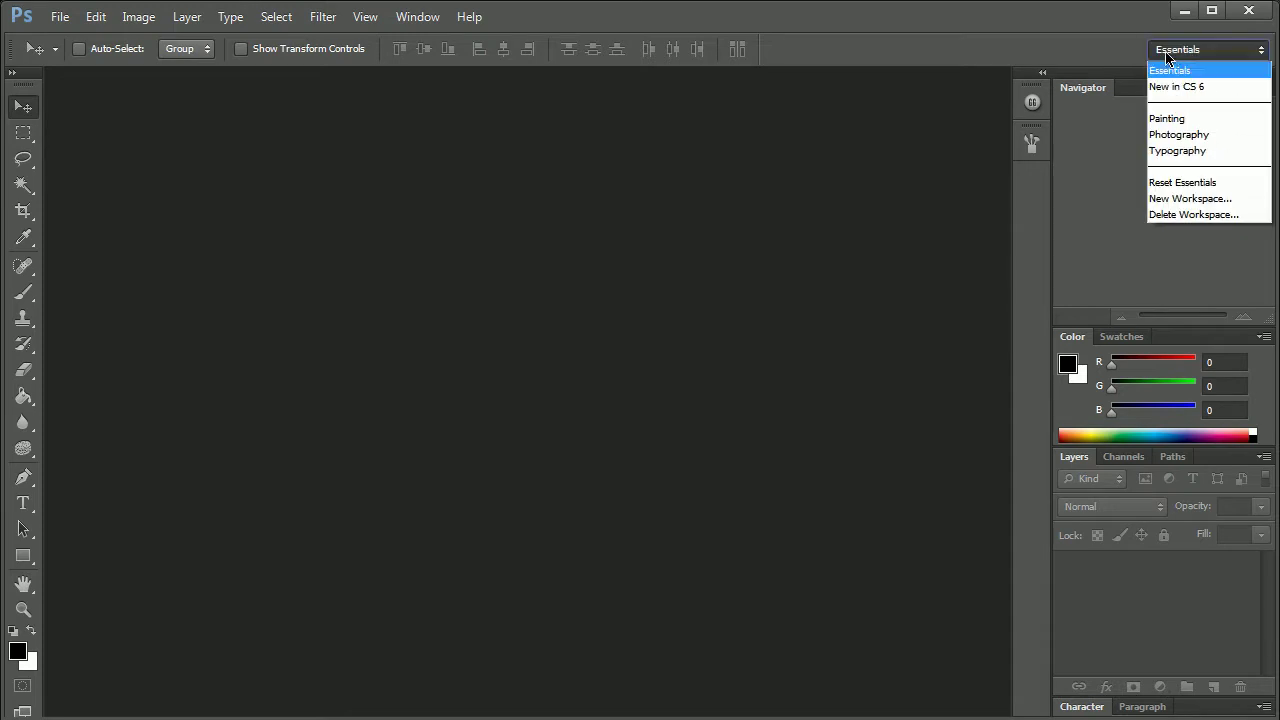
left_click(1190, 182)
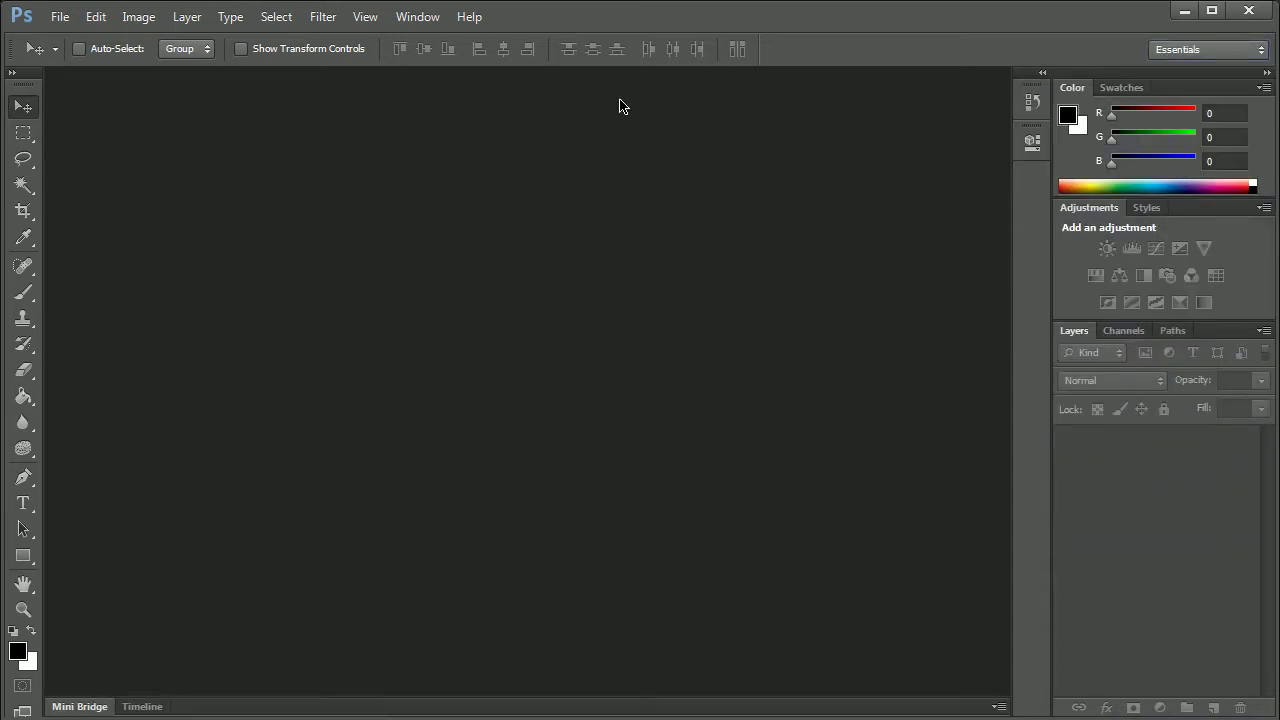
left_click(425, 18)
mouse_move(440, 86)
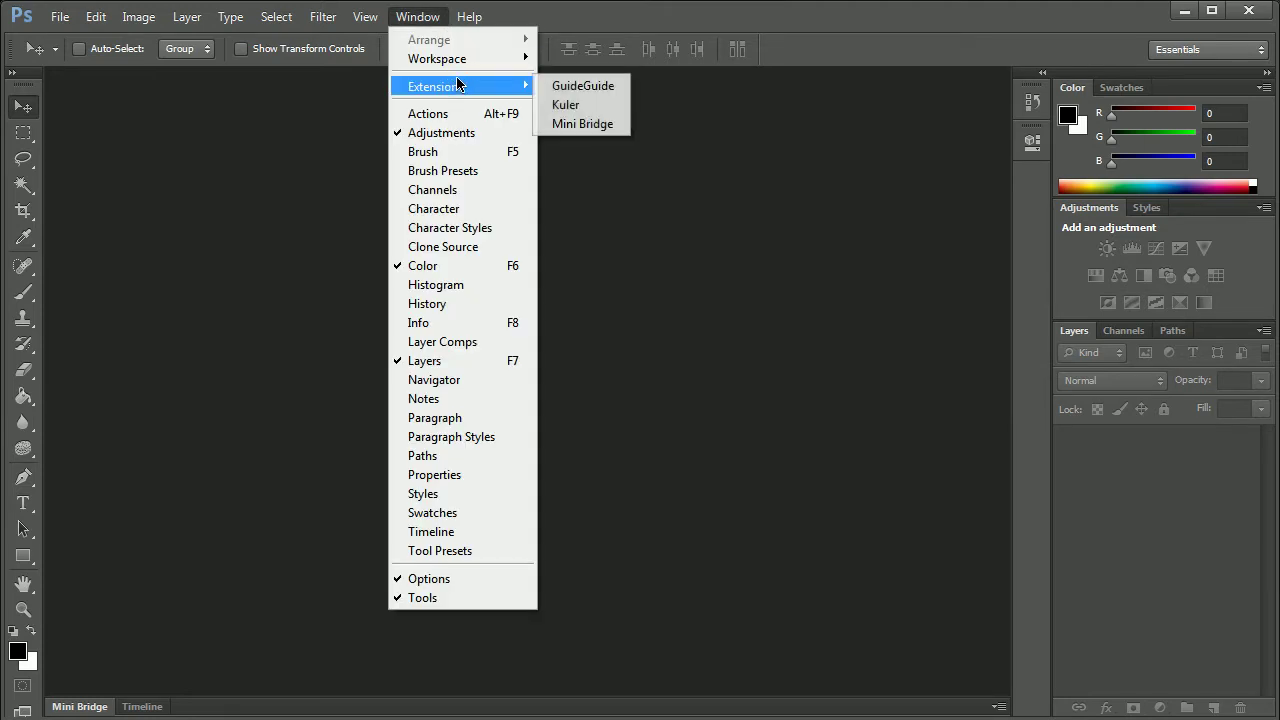
left_click(605, 87)
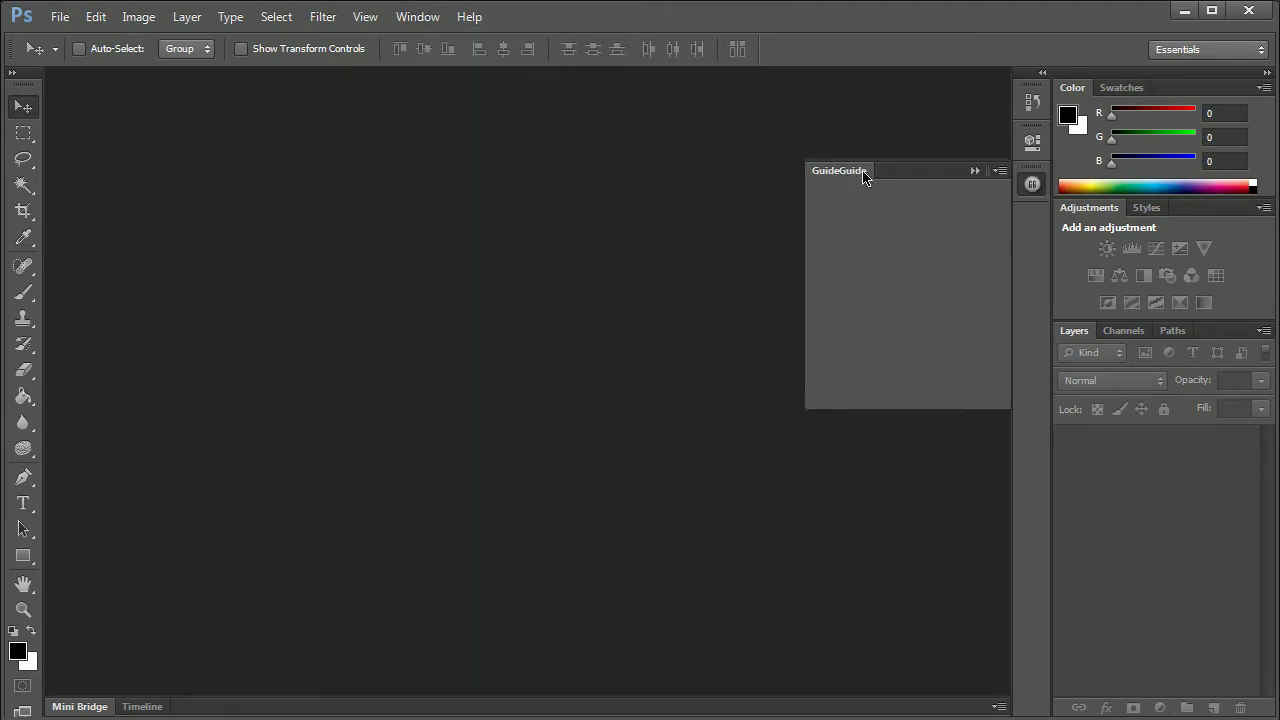
left_click(982, 174)
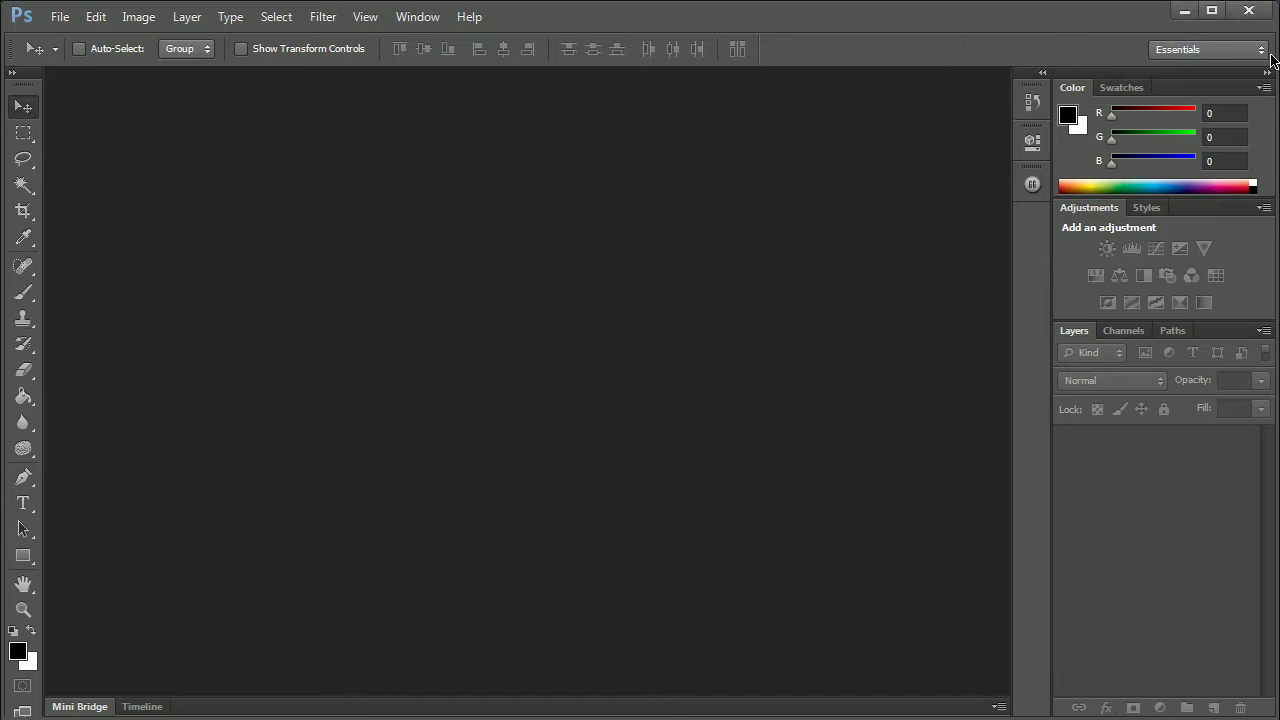
left_click(1260, 50)
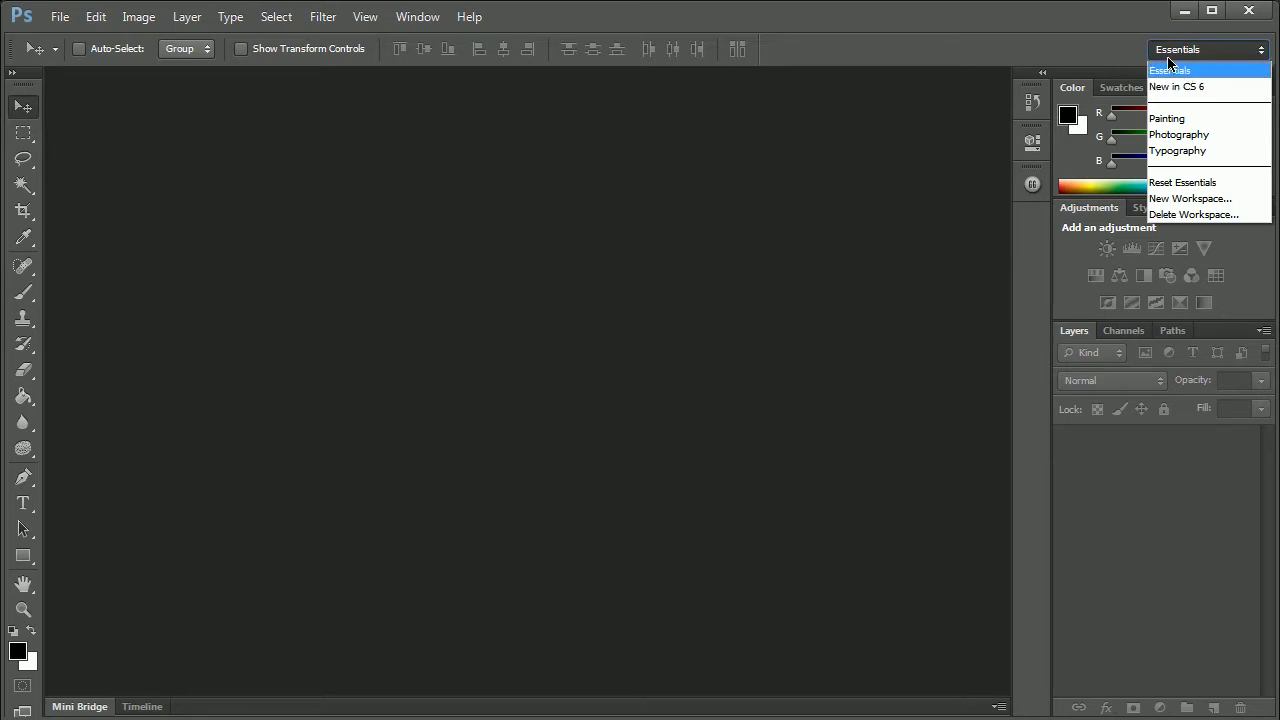
left_click(1180, 87)
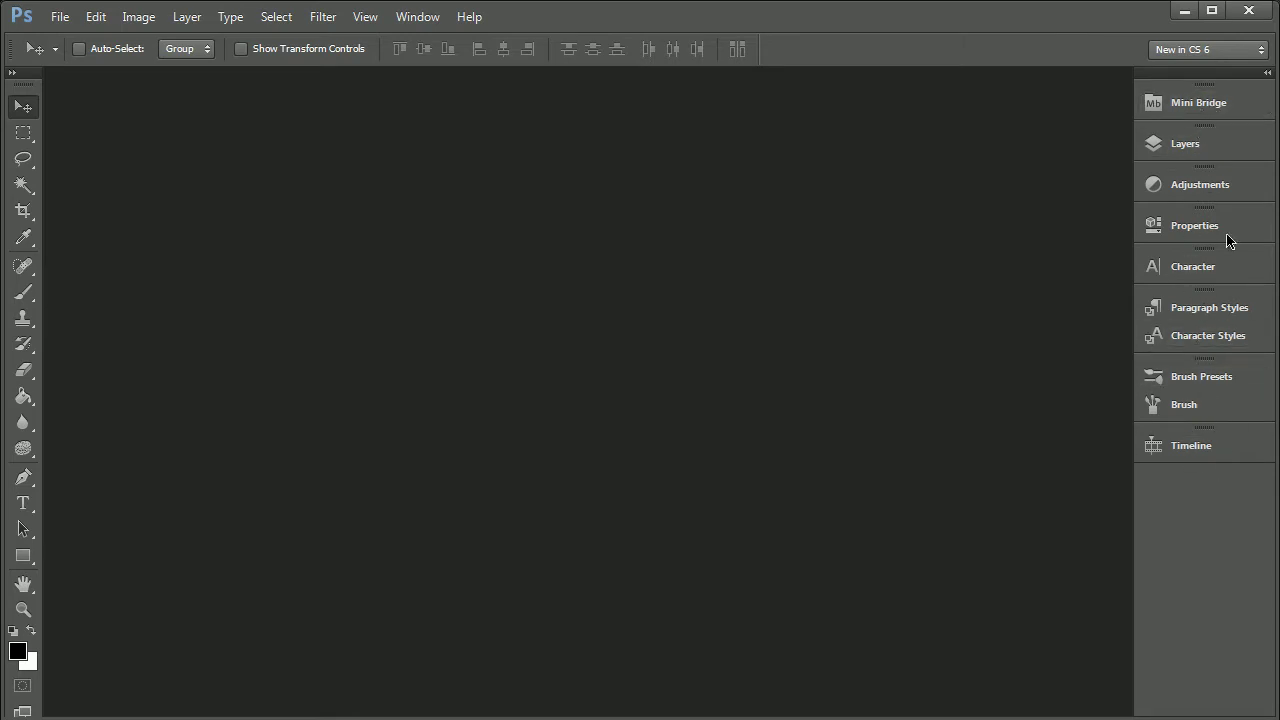
left_click(1197, 104)
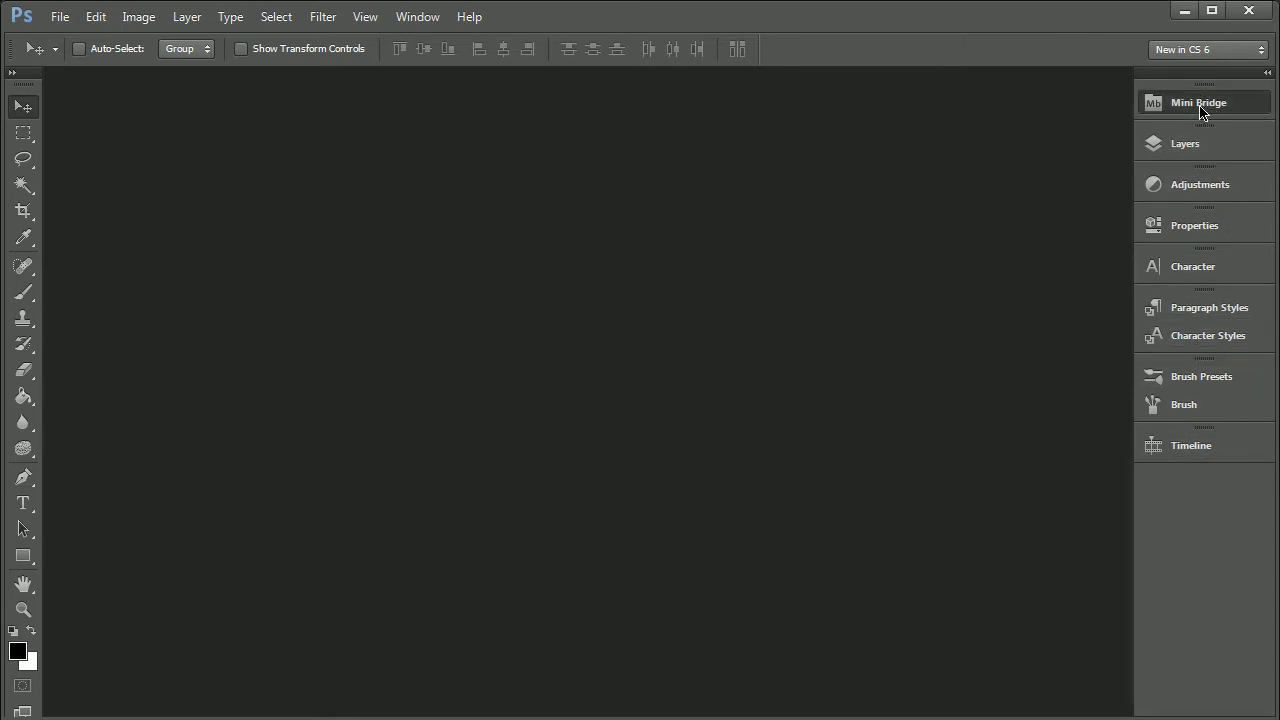
left_click(1186, 146)
left_click(1199, 184)
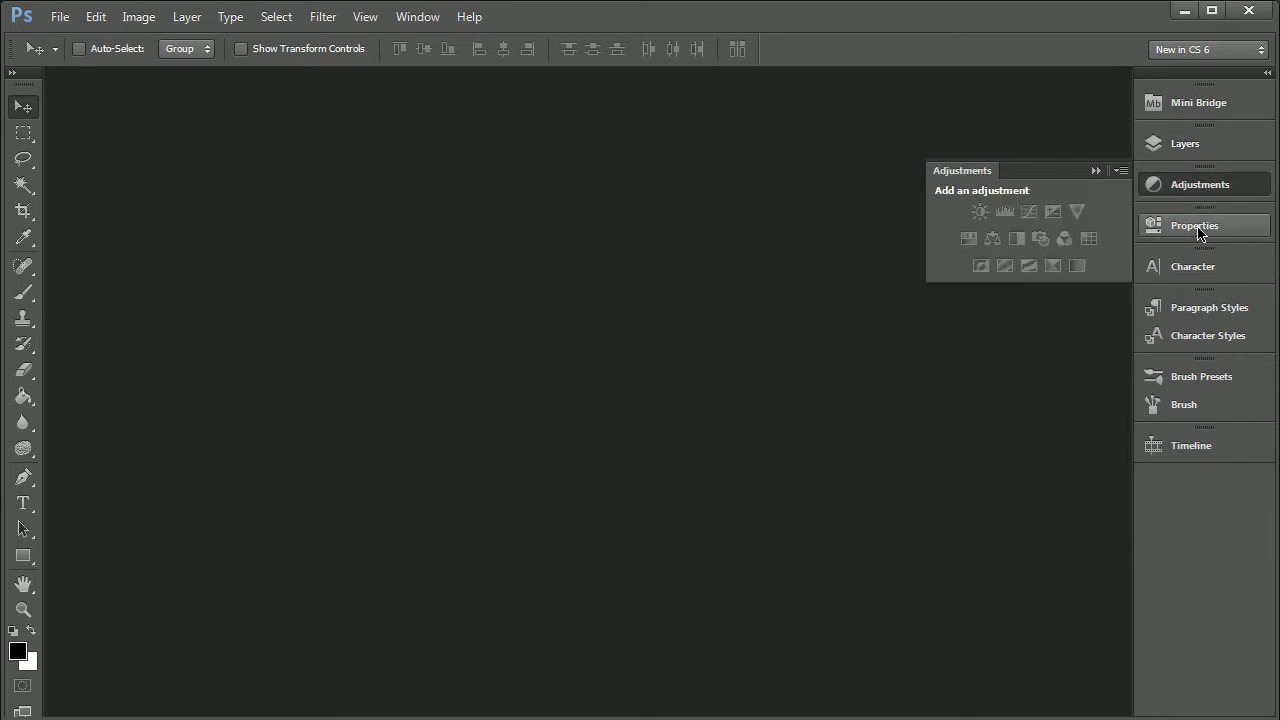
left_click(1207, 50)
left_click(1190, 68)
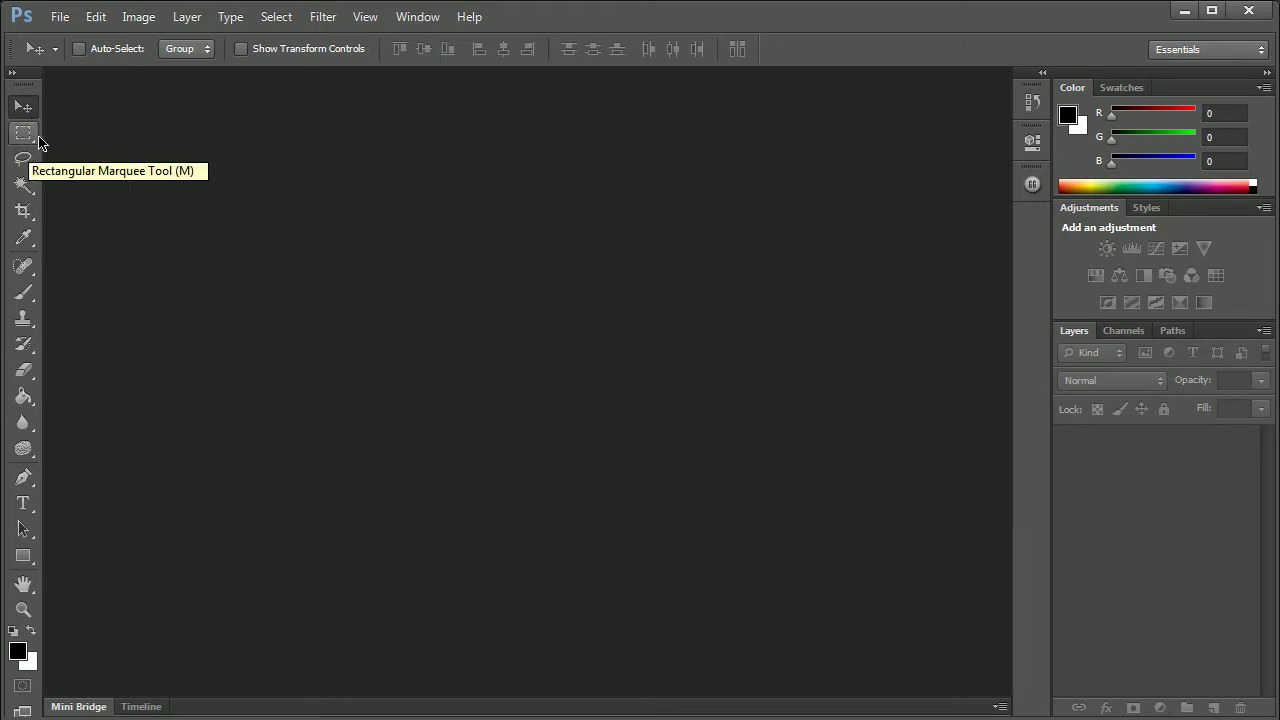
Review the Rectangular Marquee and Lasso tool flyouts and their variants.
left_click(20, 143)
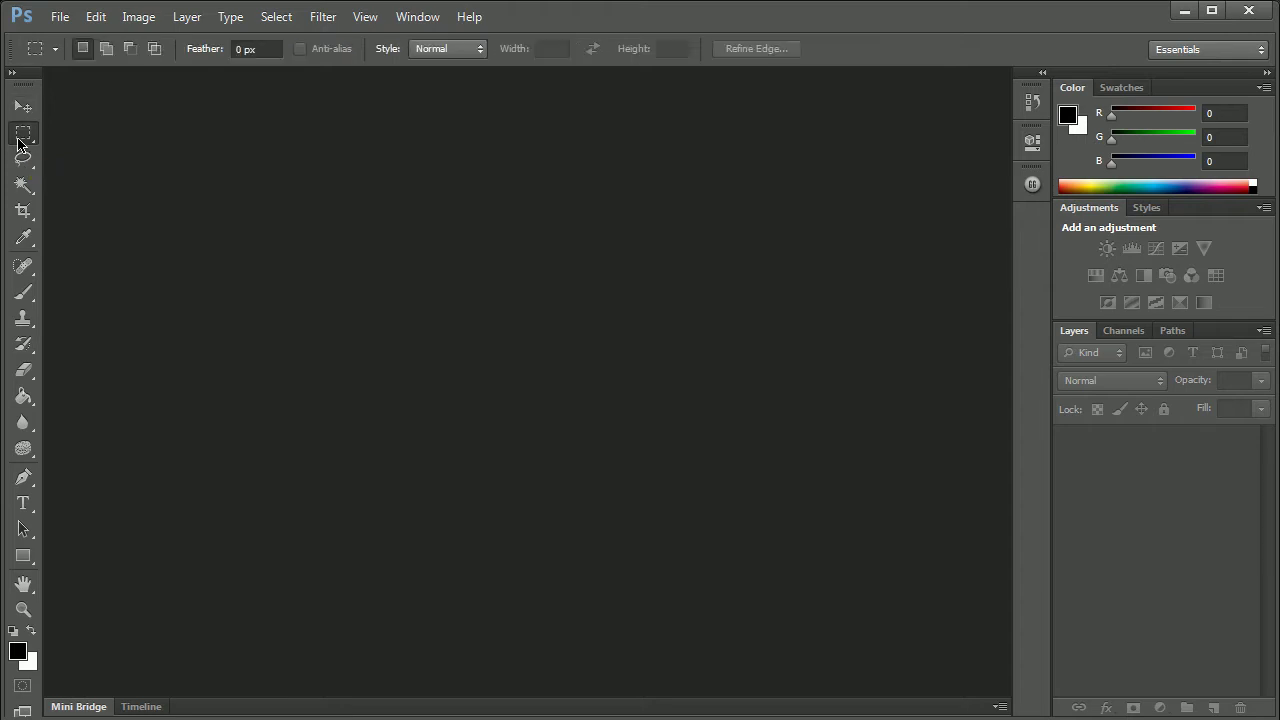
right_click(25, 138)
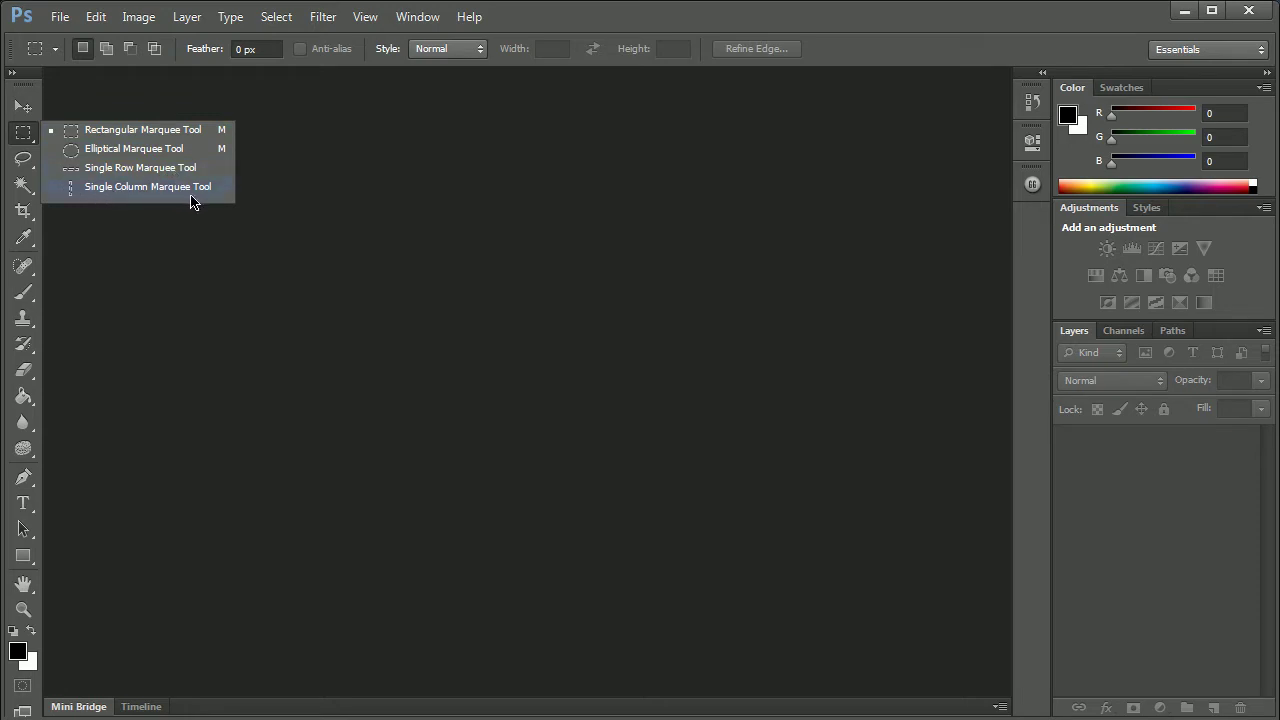
left_click(27, 165)
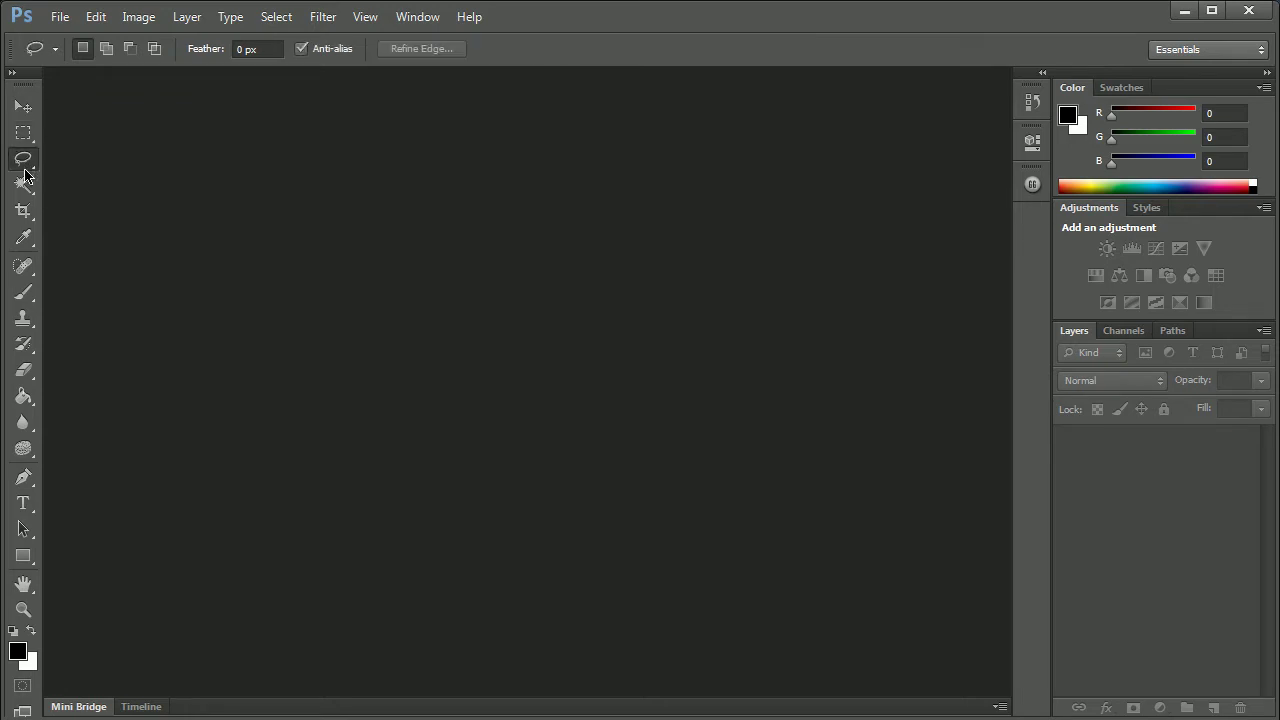
right_click(25, 170)
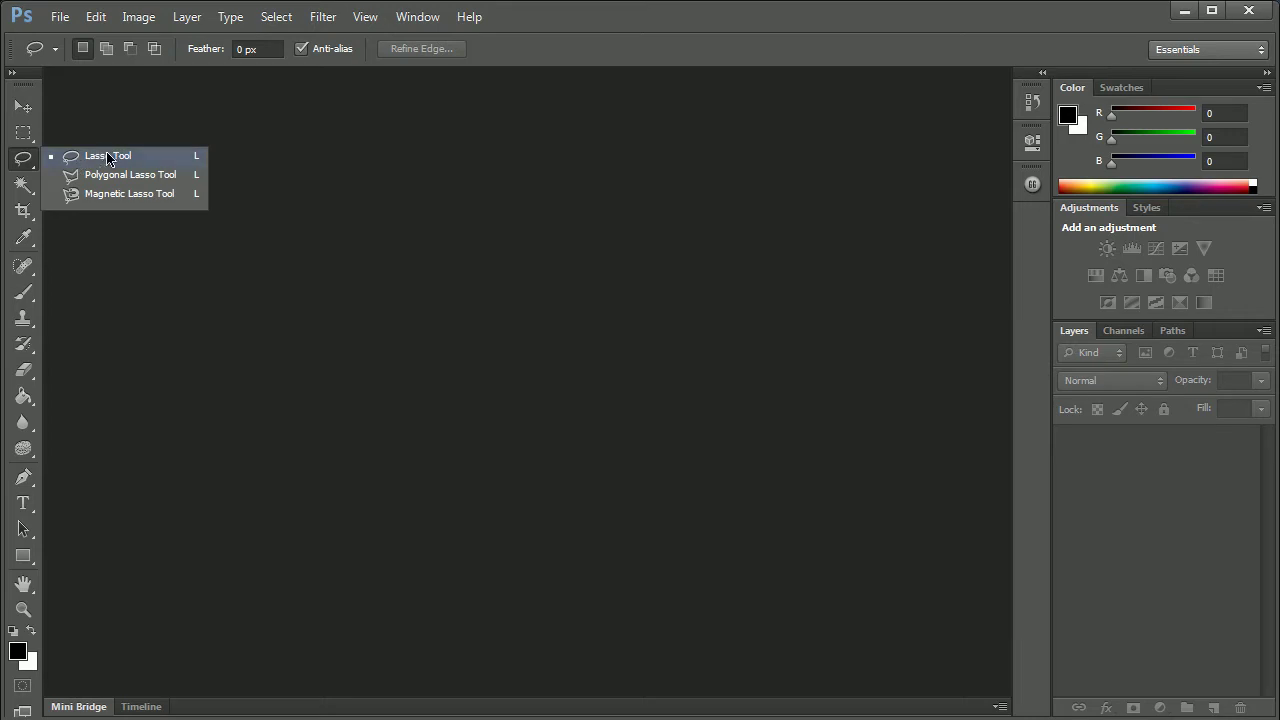
left_click(28, 137)
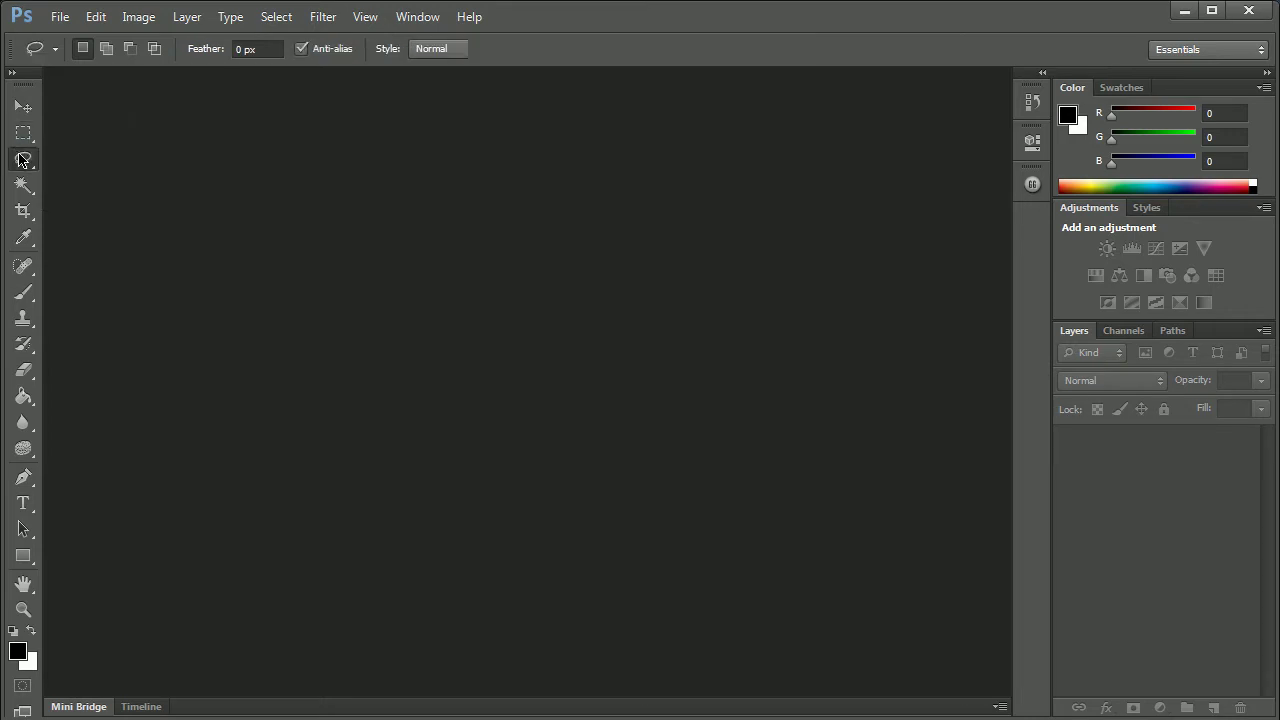
left_click(22, 158)
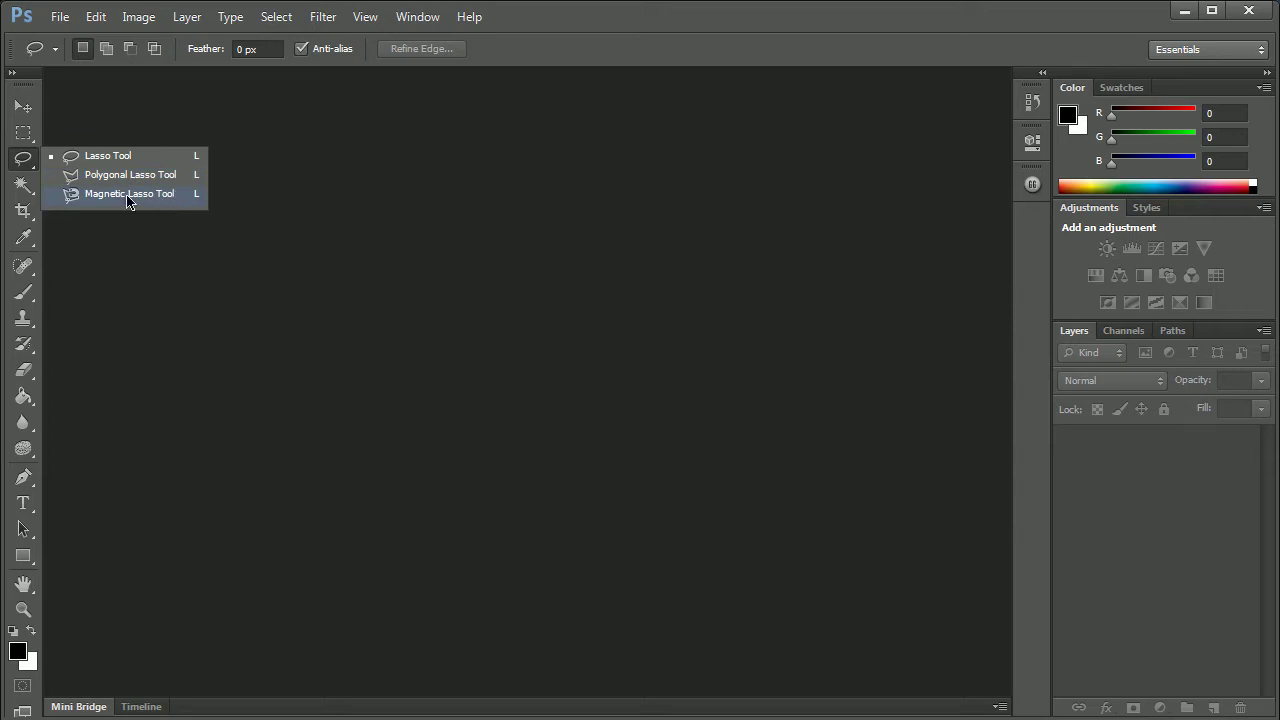
View the Magic Wand flyout and make Quick Selection the current tool.
left_click(23, 185)
right_click(23, 186)
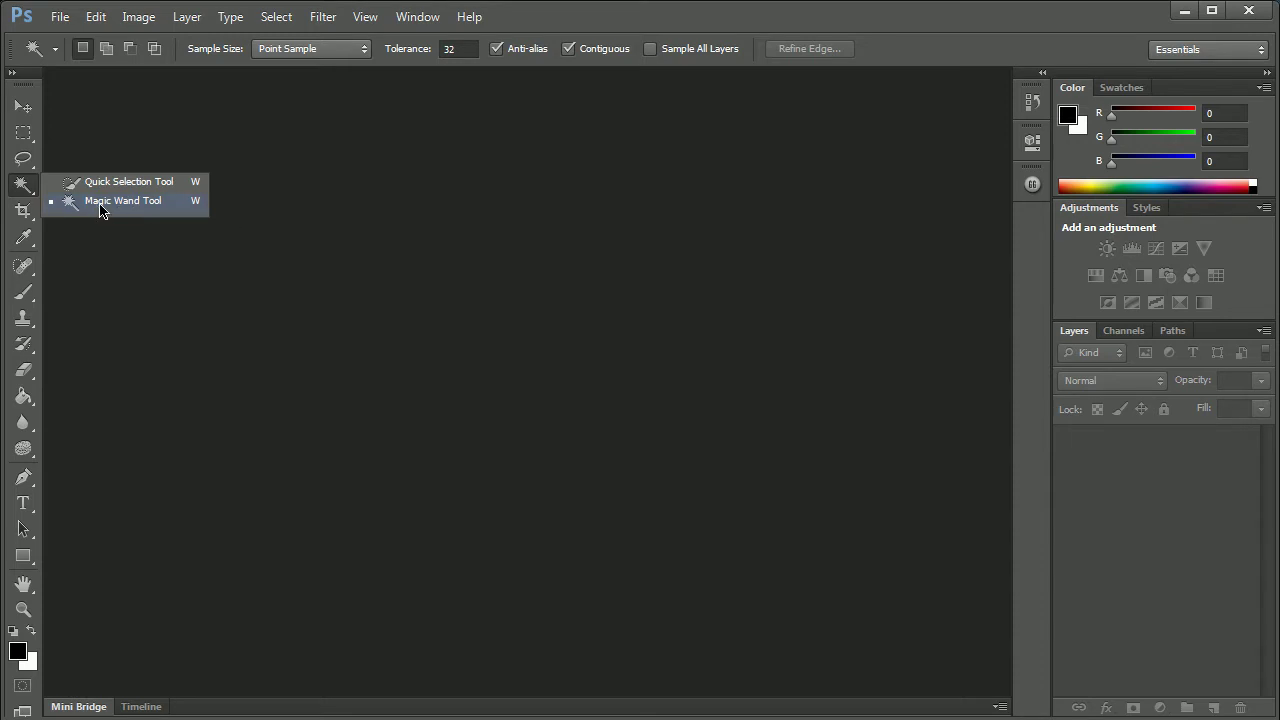
left_click(120, 181)
left_click(23, 186)
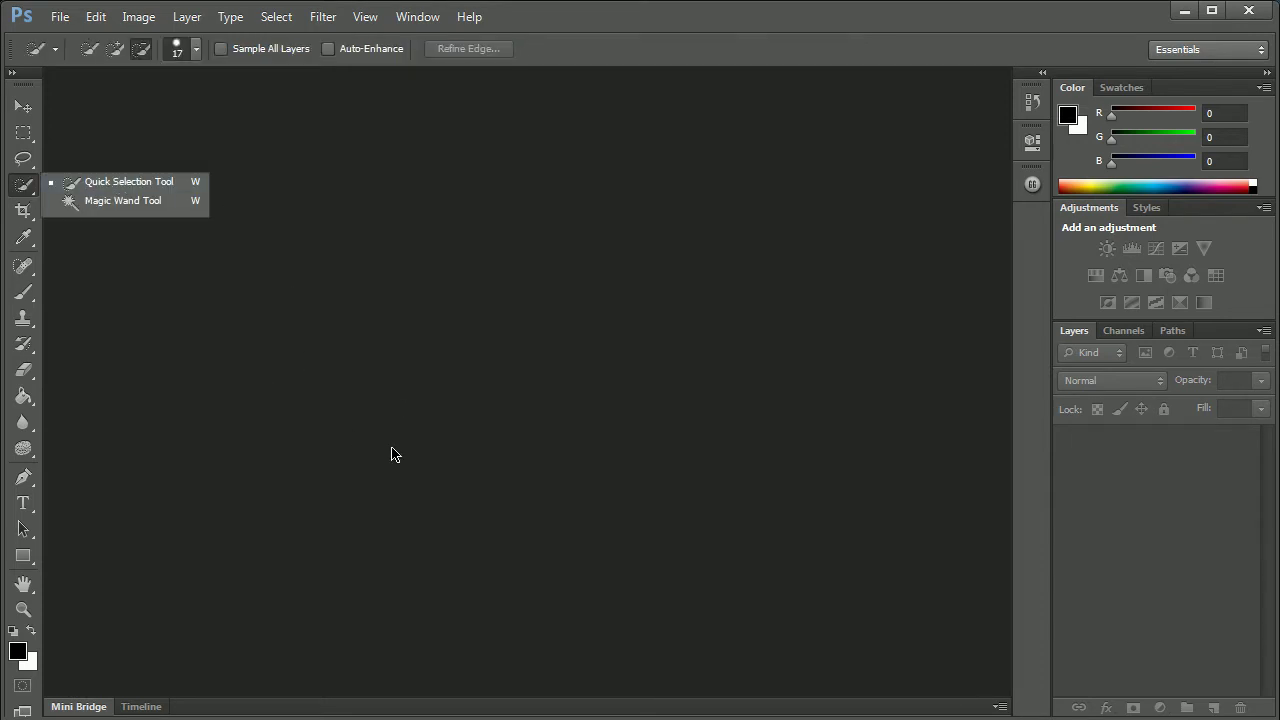
Select the Crop tool and view its crop and slice variants.
left_click(108, 210)
left_click(34, 188)
left_click(33, 211)
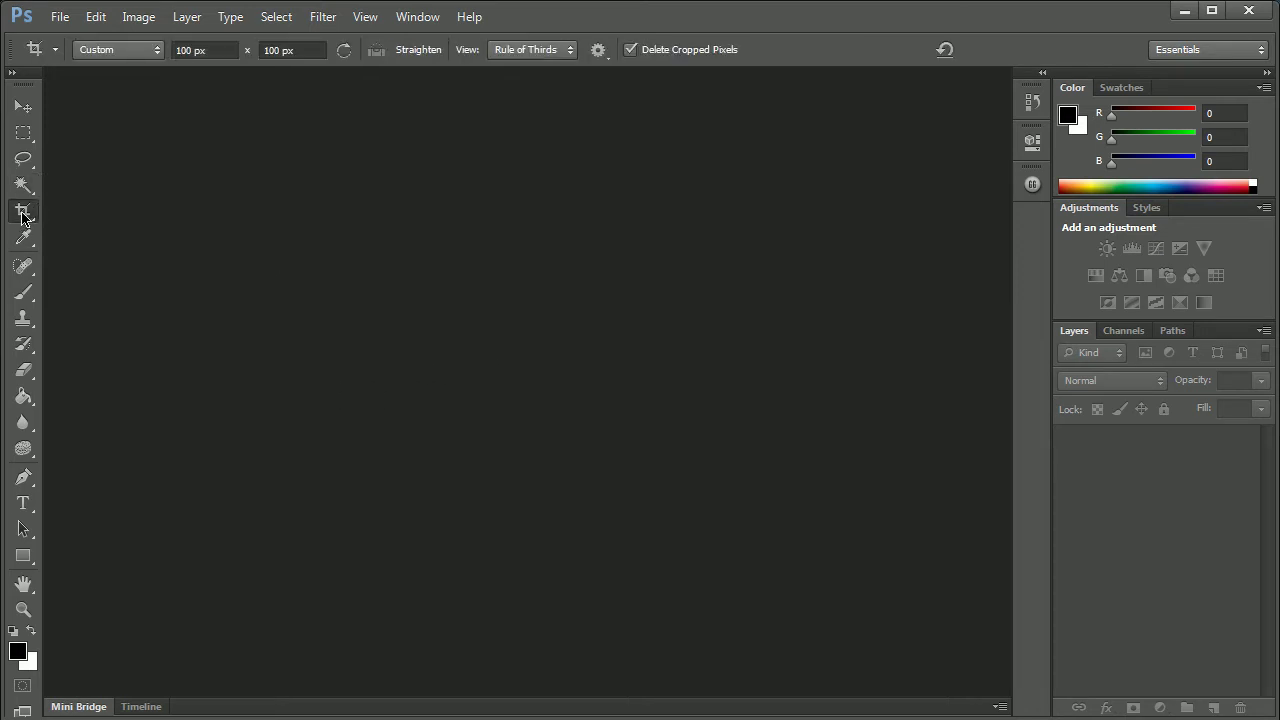
right_click(24, 218)
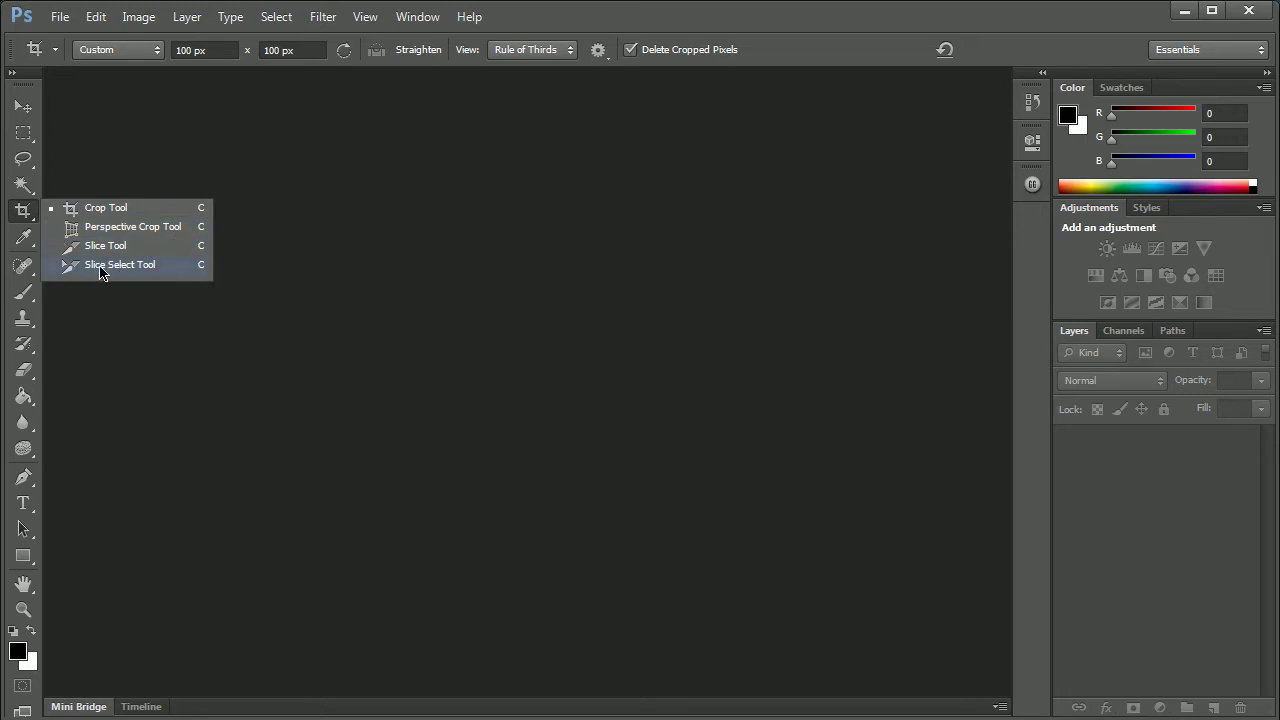
View the Eyedropper and Spot Healing flyouts, ending with the Brush tool selected.
left_click_drag(24, 238, 57, 243)
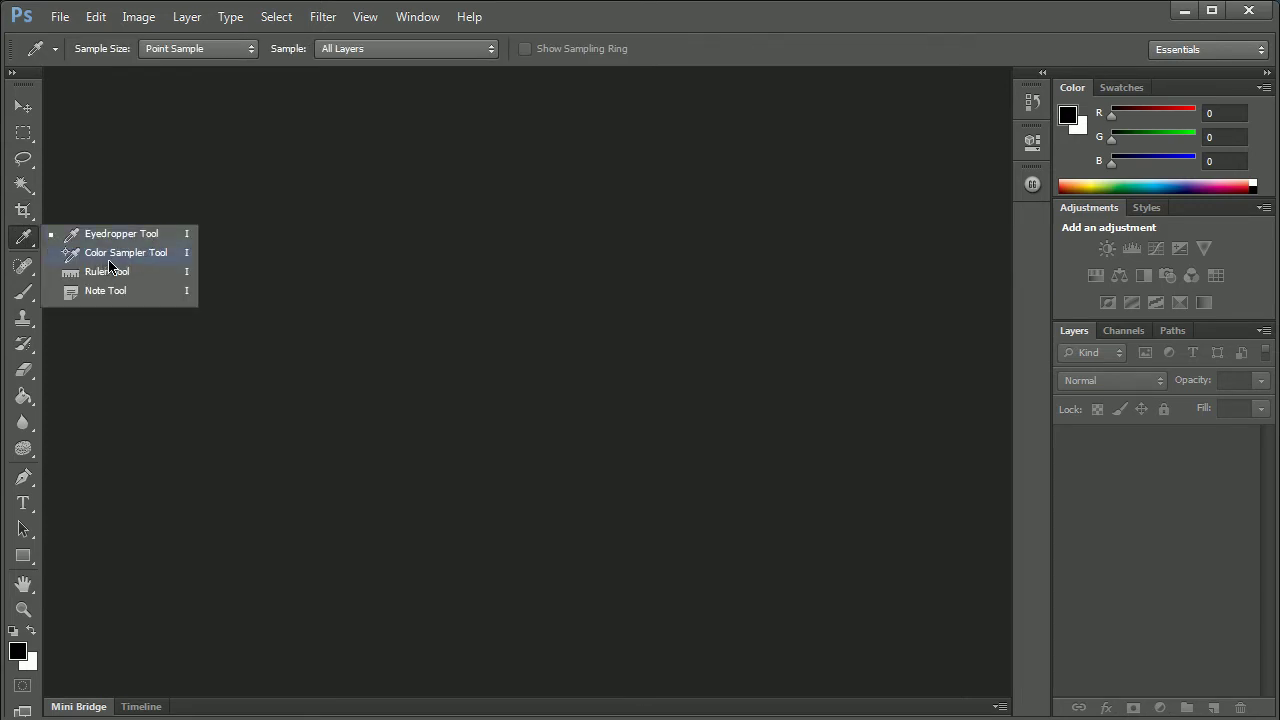
left_click(34, 270)
left_click_drag(34, 277, 152, 268)
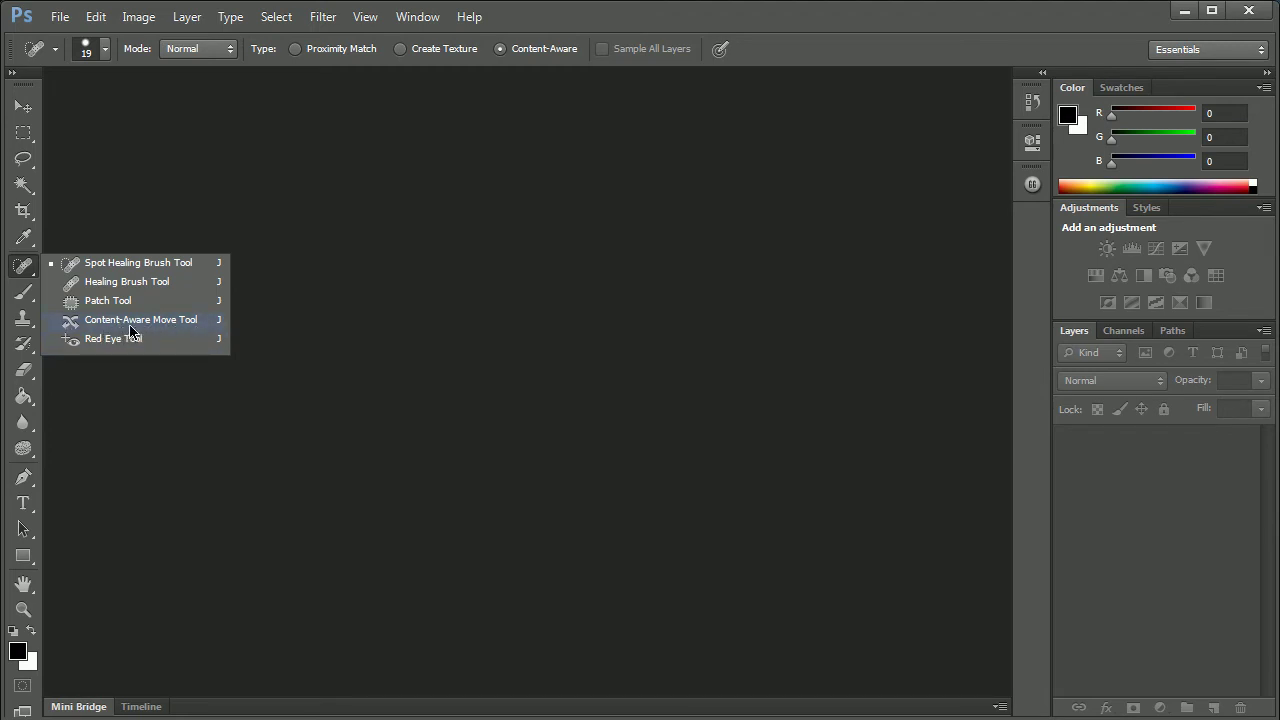
left_click_drag(23, 292, 70, 303)
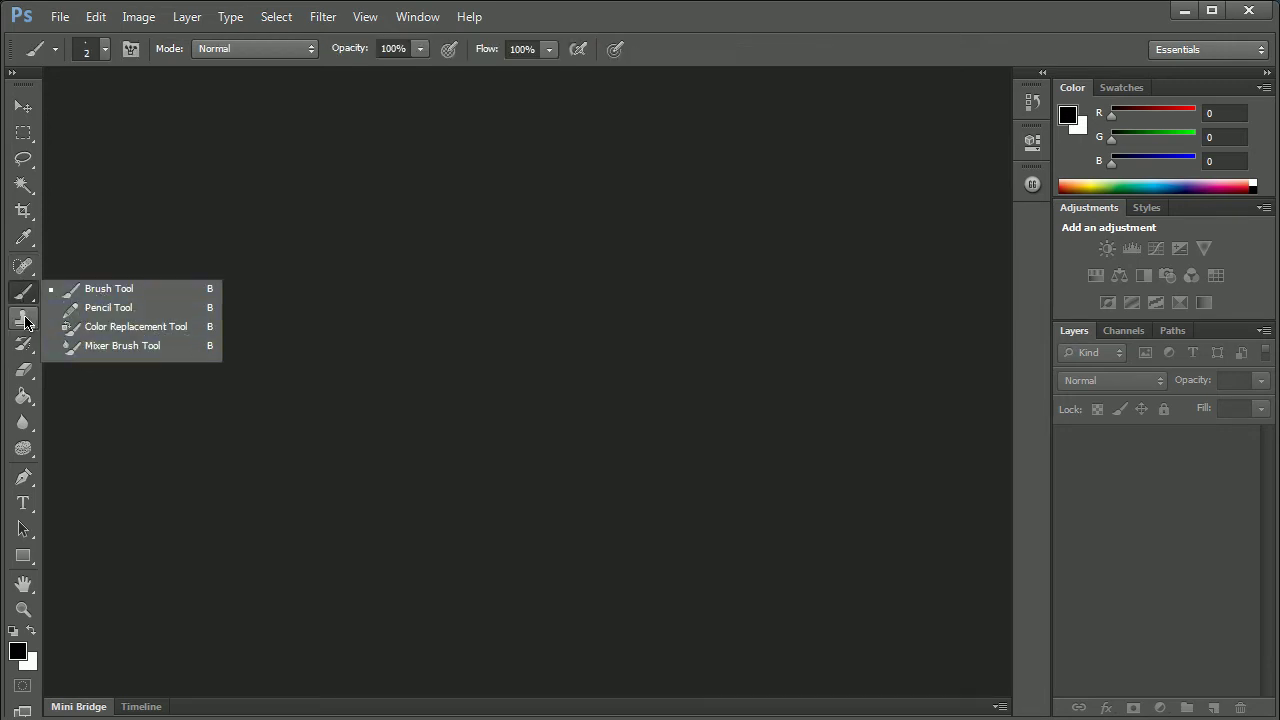
Review the Clone Stamp, History Brush, Eraser, Paint Bucket, Blur and Dodge tool groups.
left_click_drag(23, 318, 125, 323)
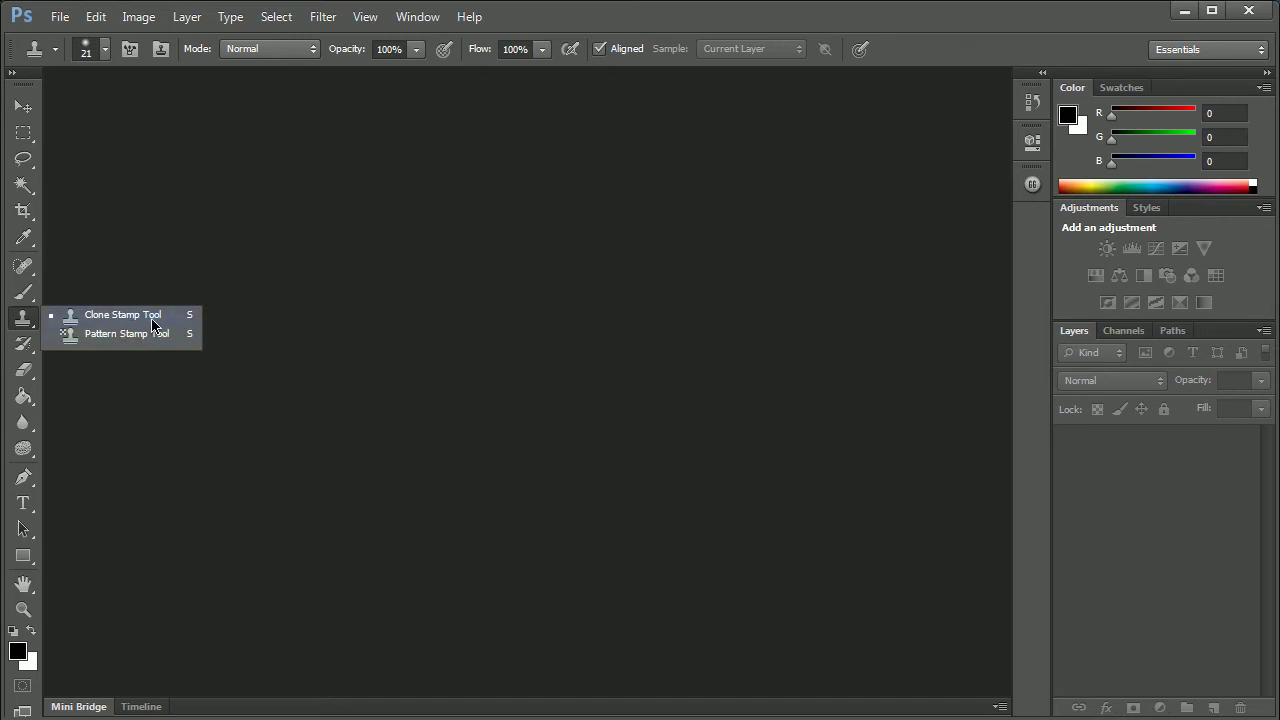
left_click(15, 347)
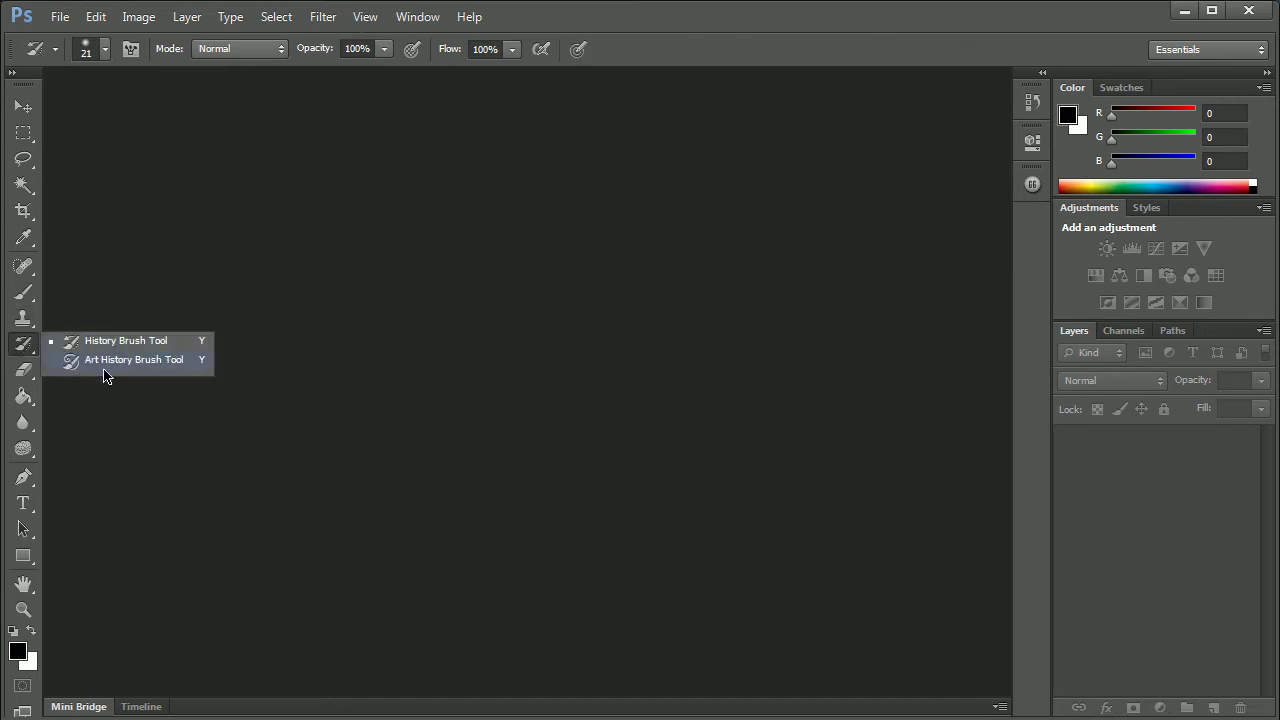
left_click(22, 370)
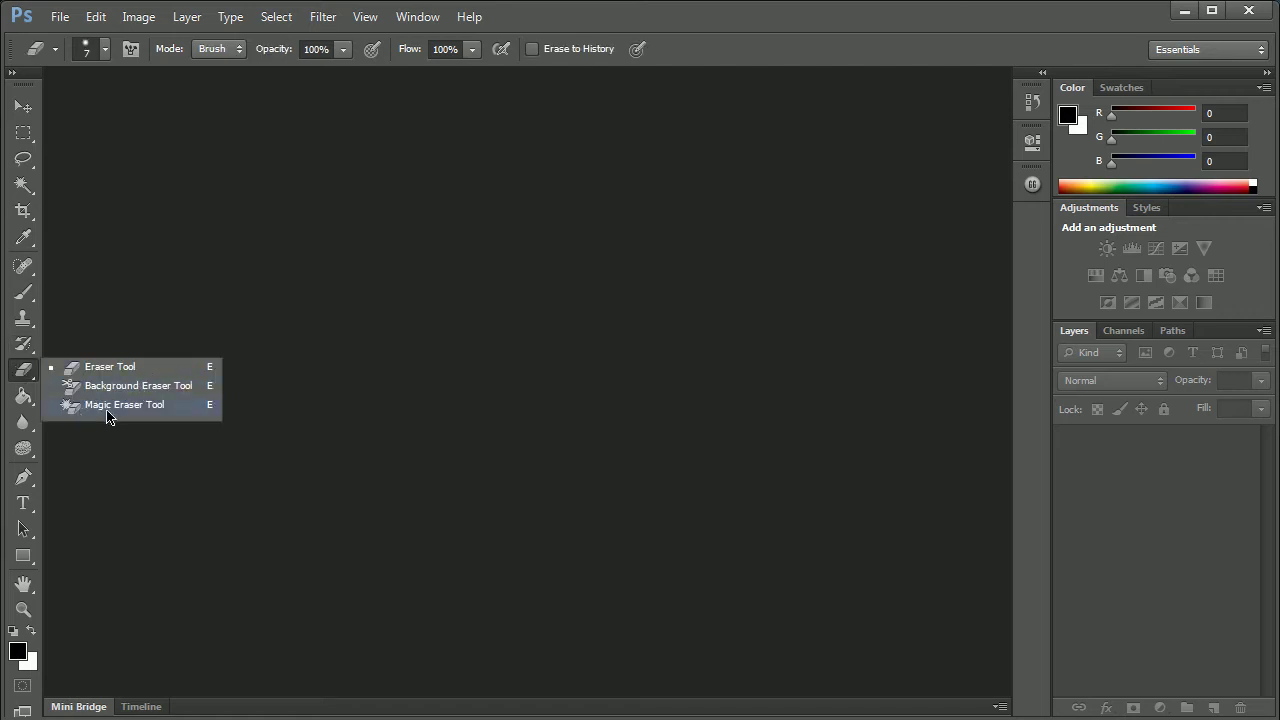
left_click(22, 397)
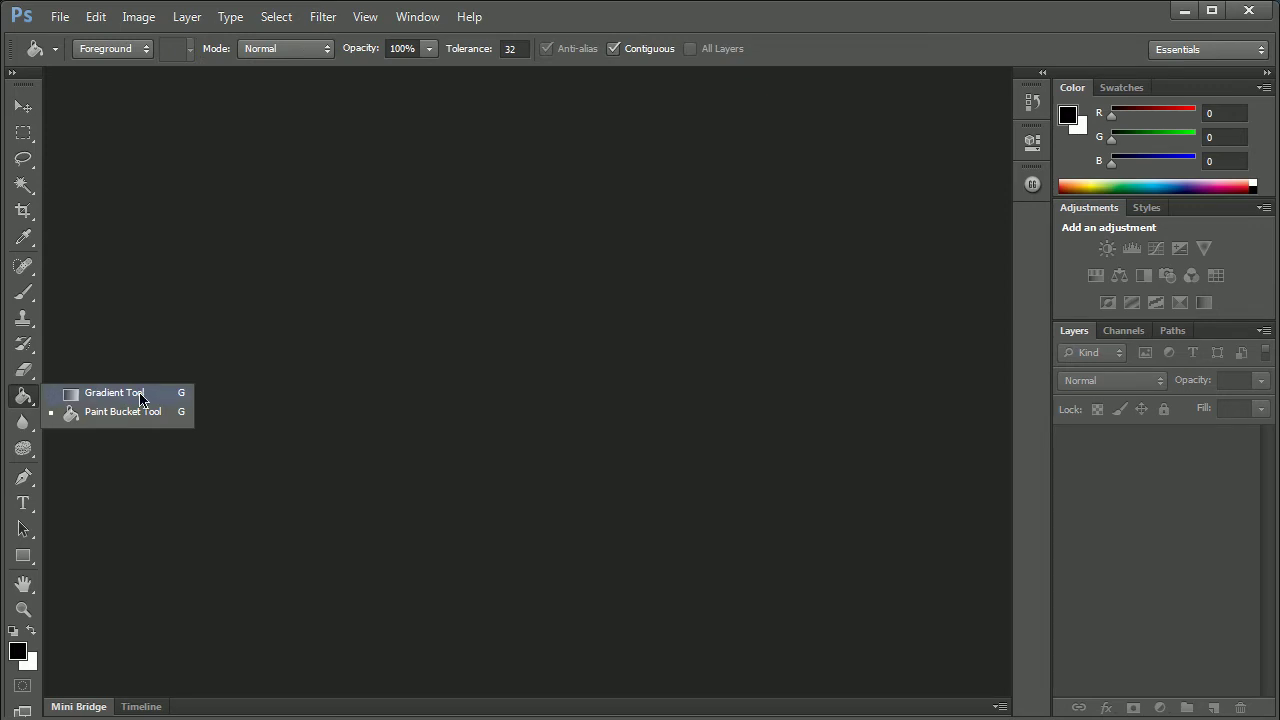
left_click(22, 422)
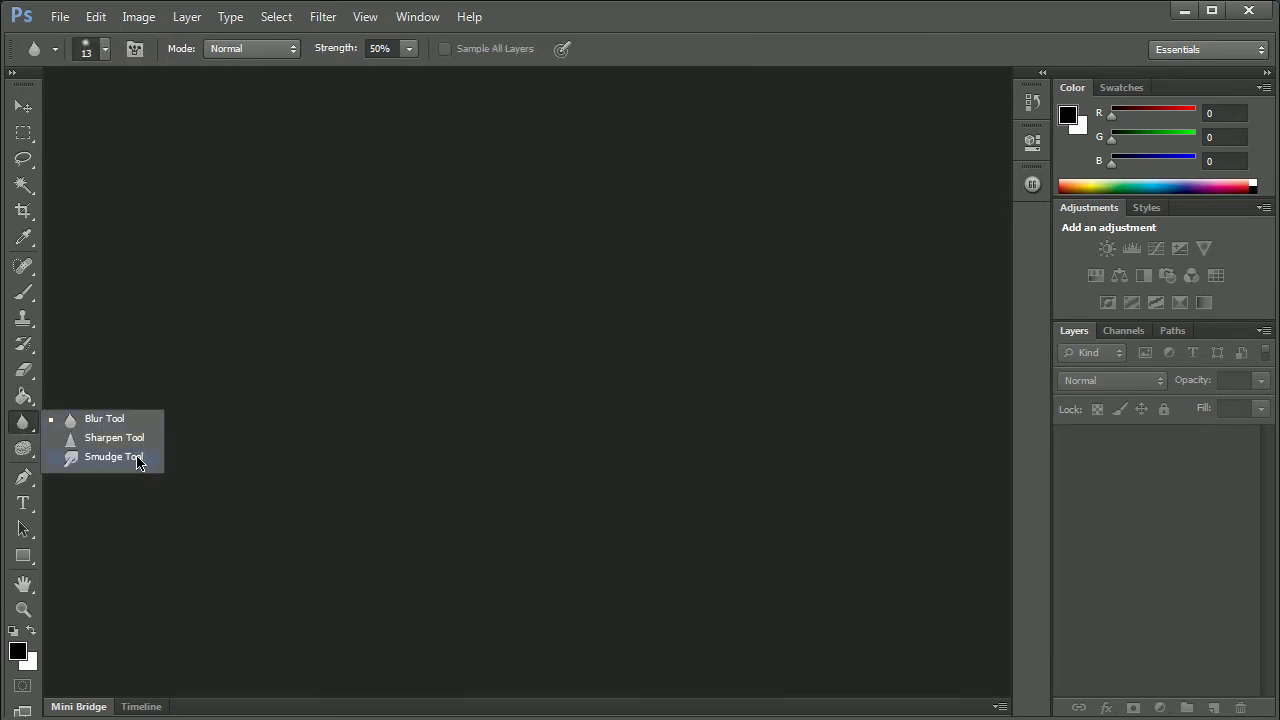
left_click(22, 448)
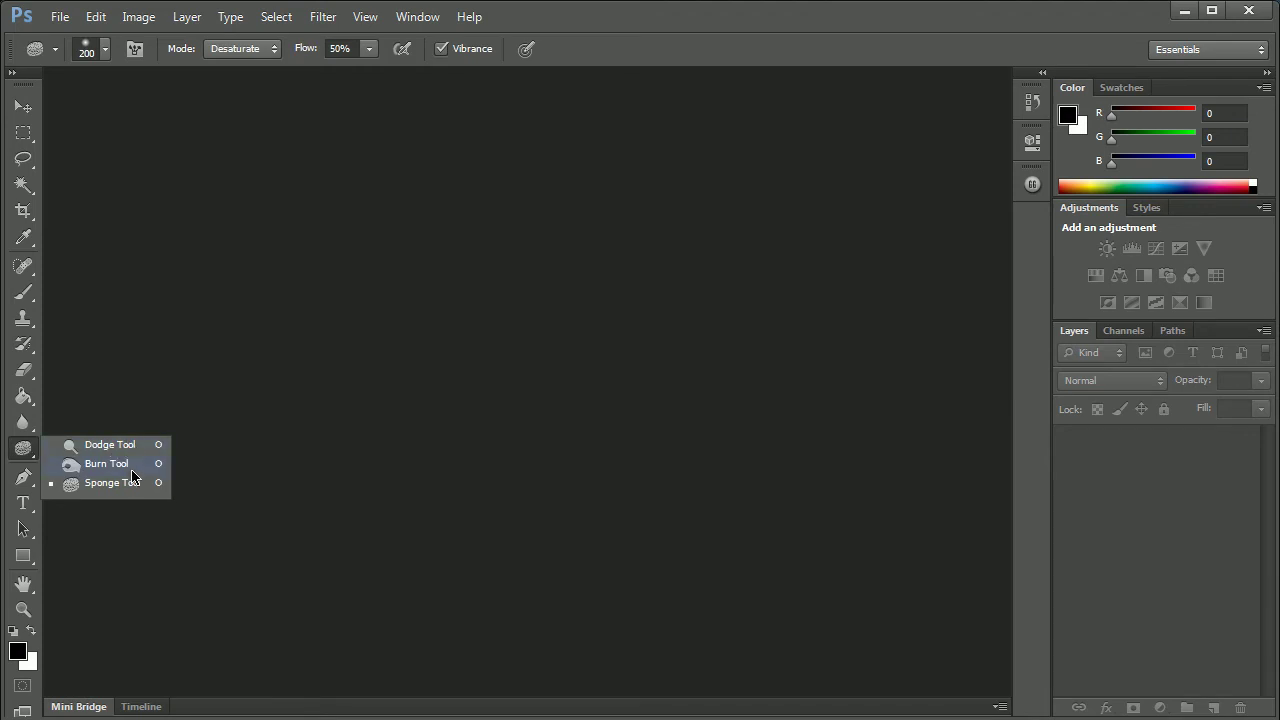
Review the Pen, Type and Path Selection flyouts, ending on the shape tools list.
left_click(23, 477)
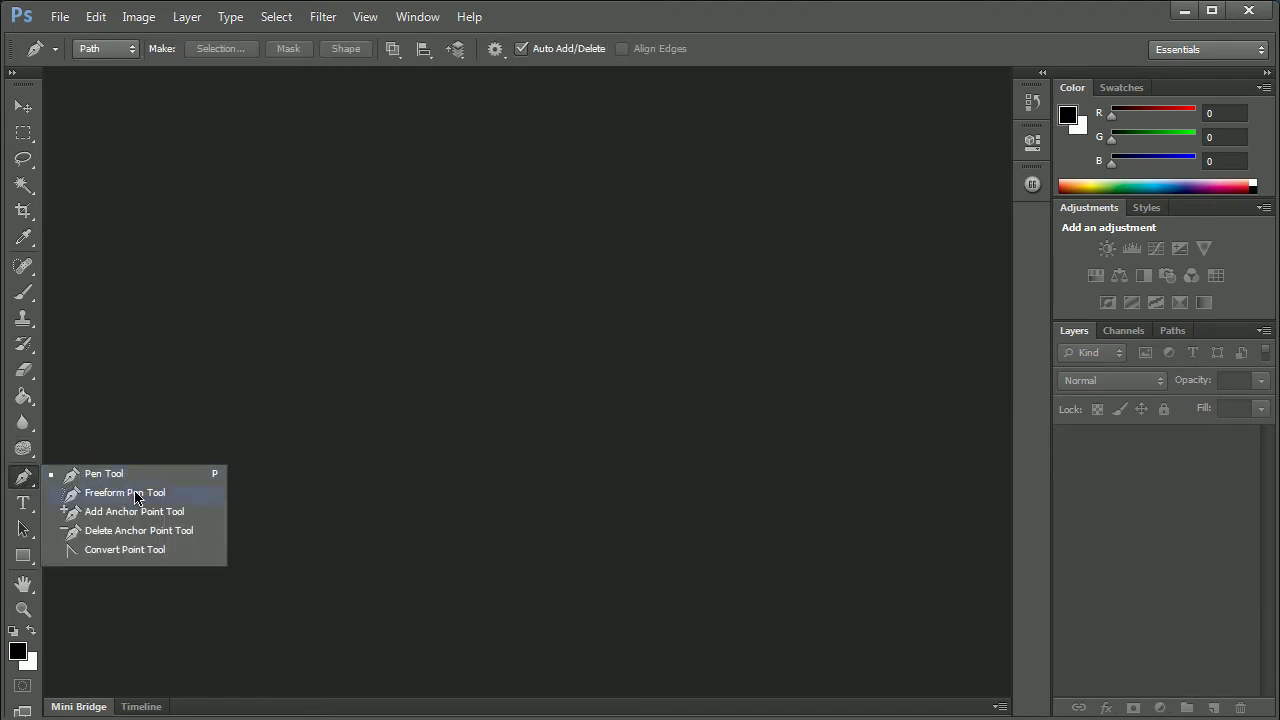
left_click(24, 505)
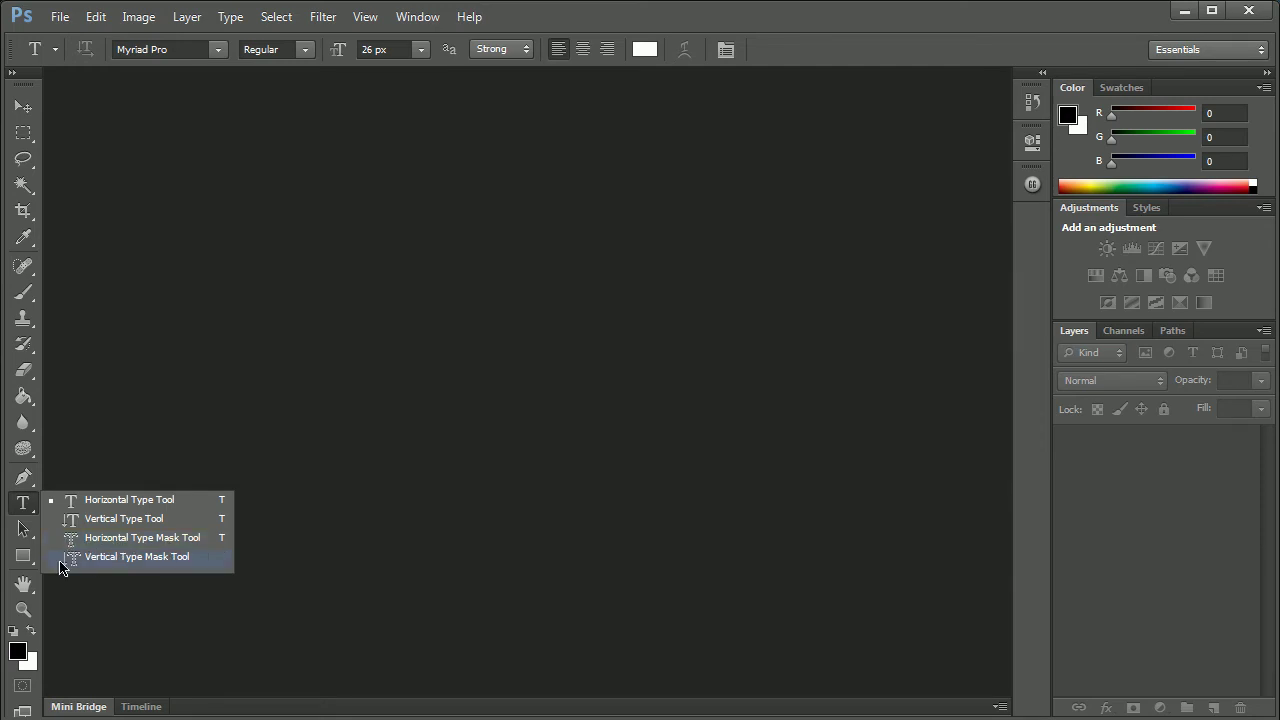
left_click(24, 538)
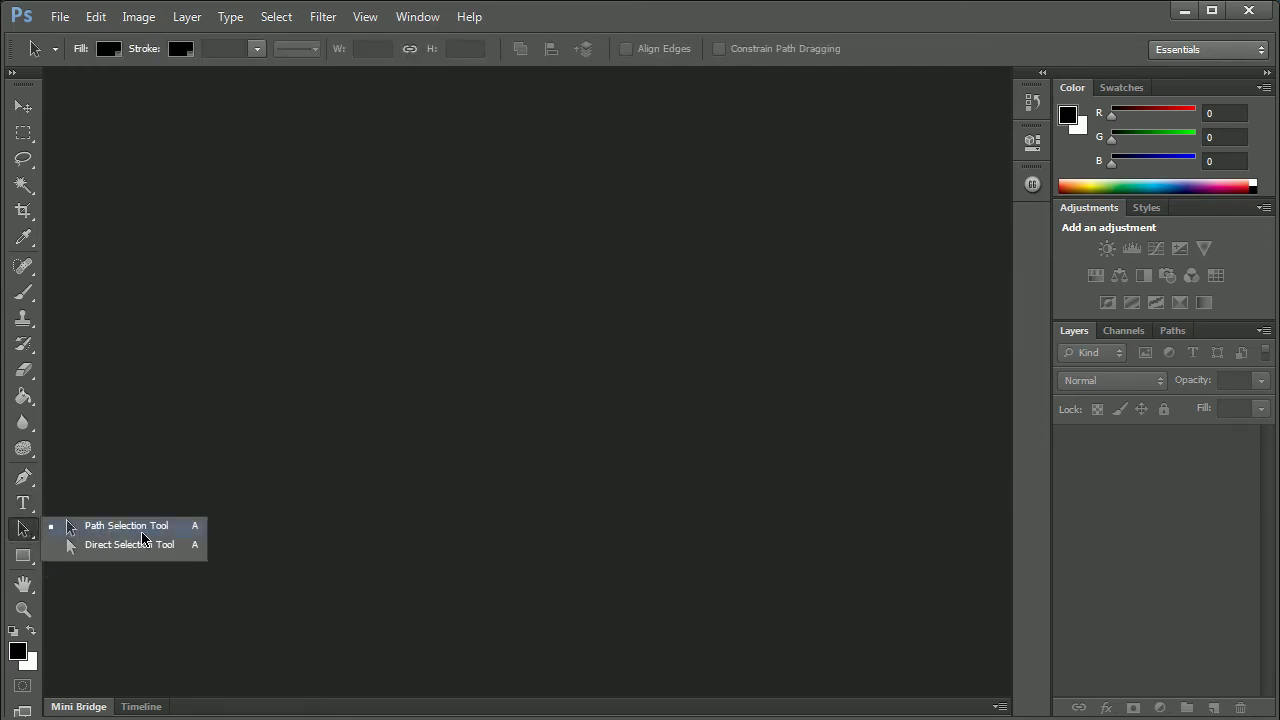
left_click(25, 479)
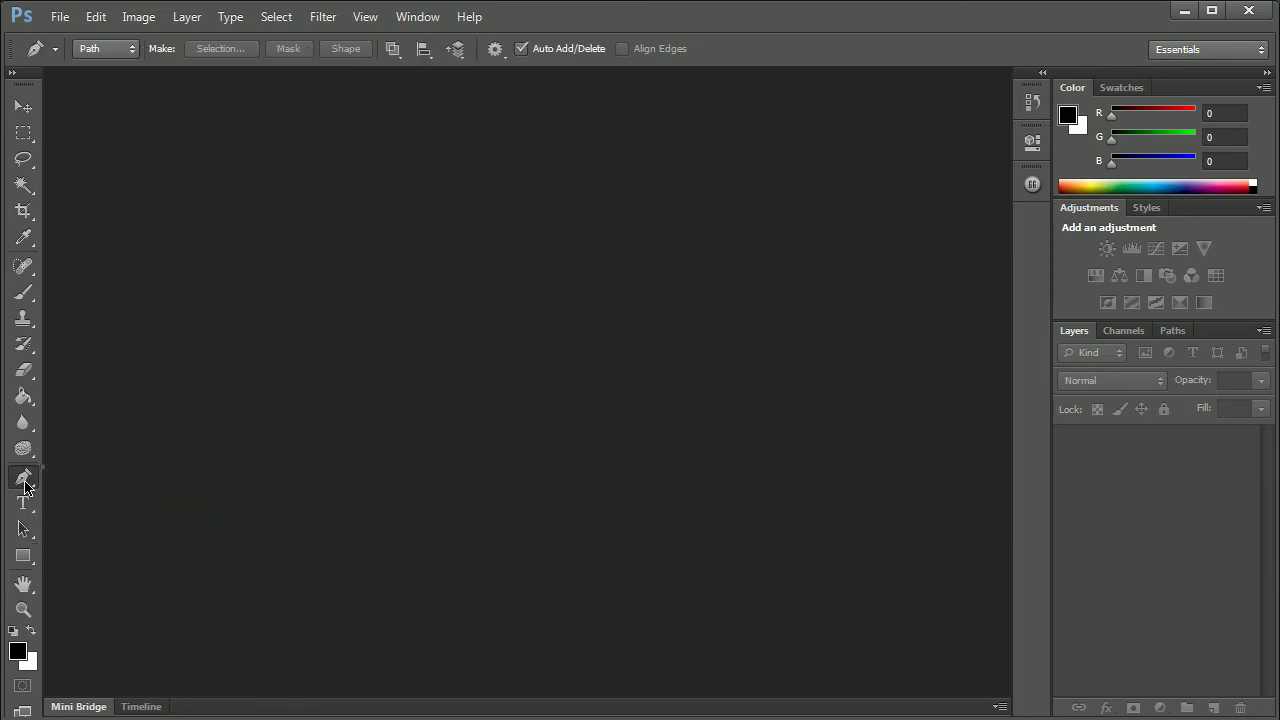
left_click(22, 556)
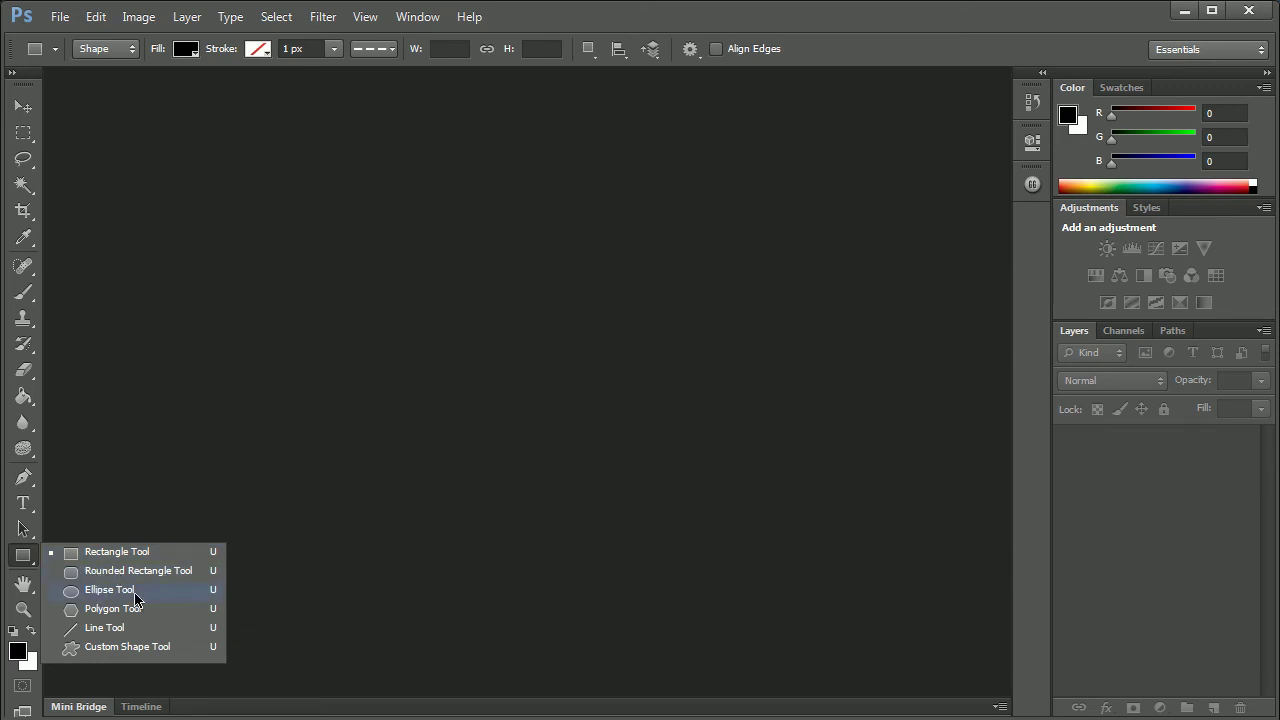
Select the Custom Shape tool and replace its shape library with the All set.
left_click(102, 647)
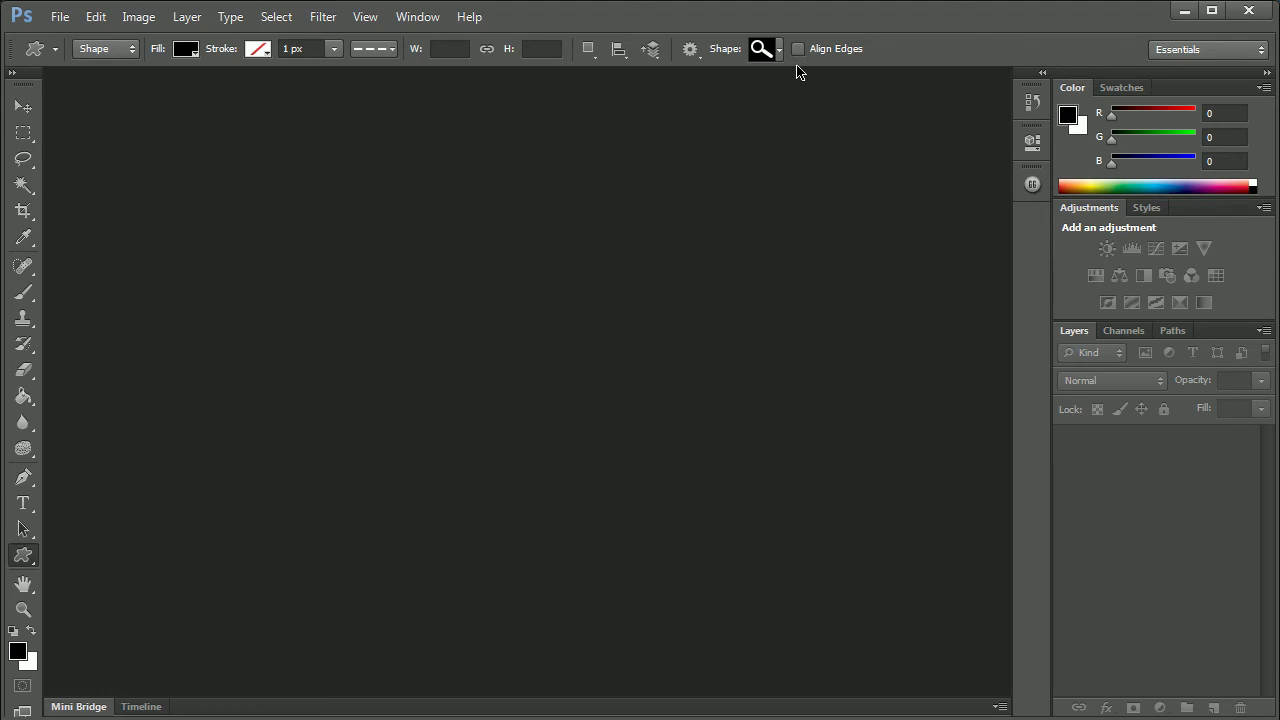
left_click(779, 52)
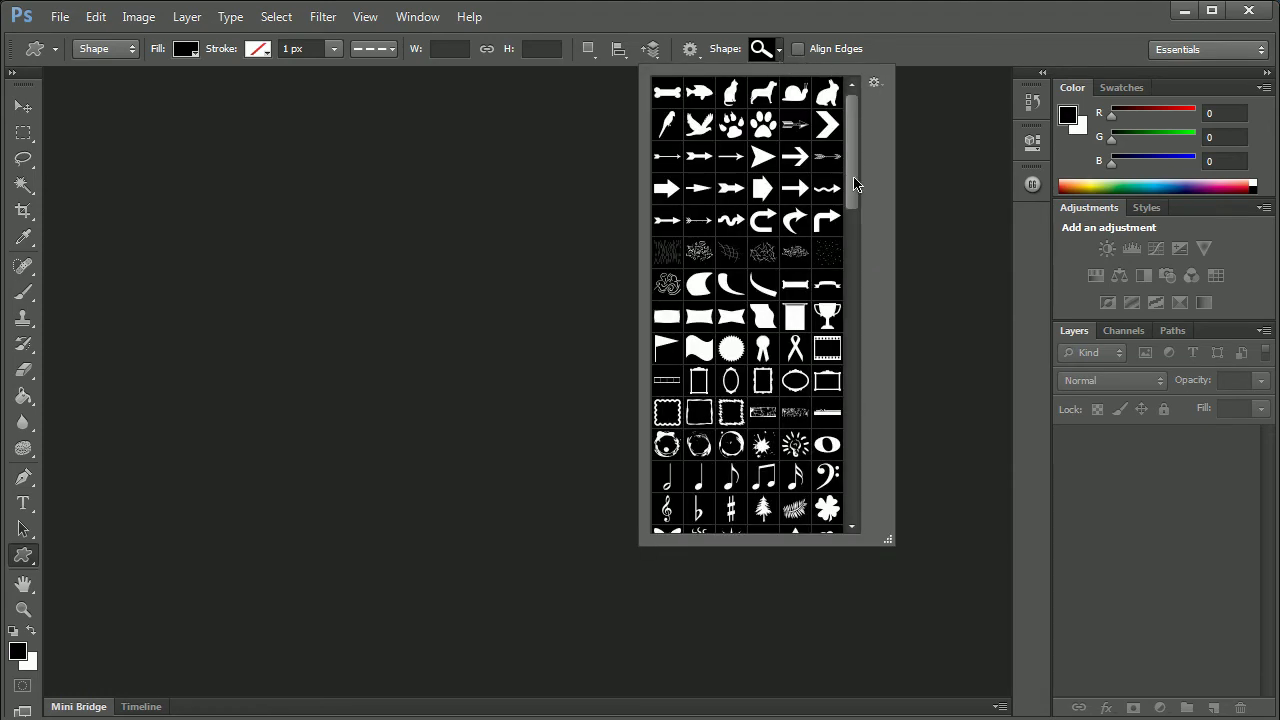
mouse_move(855, 184)
left_mouse_down()
mouse_move(880, 192)
mouse_move(891, 71)
left_mouse_up()
left_click(786, 46)
left_click(786, 46)
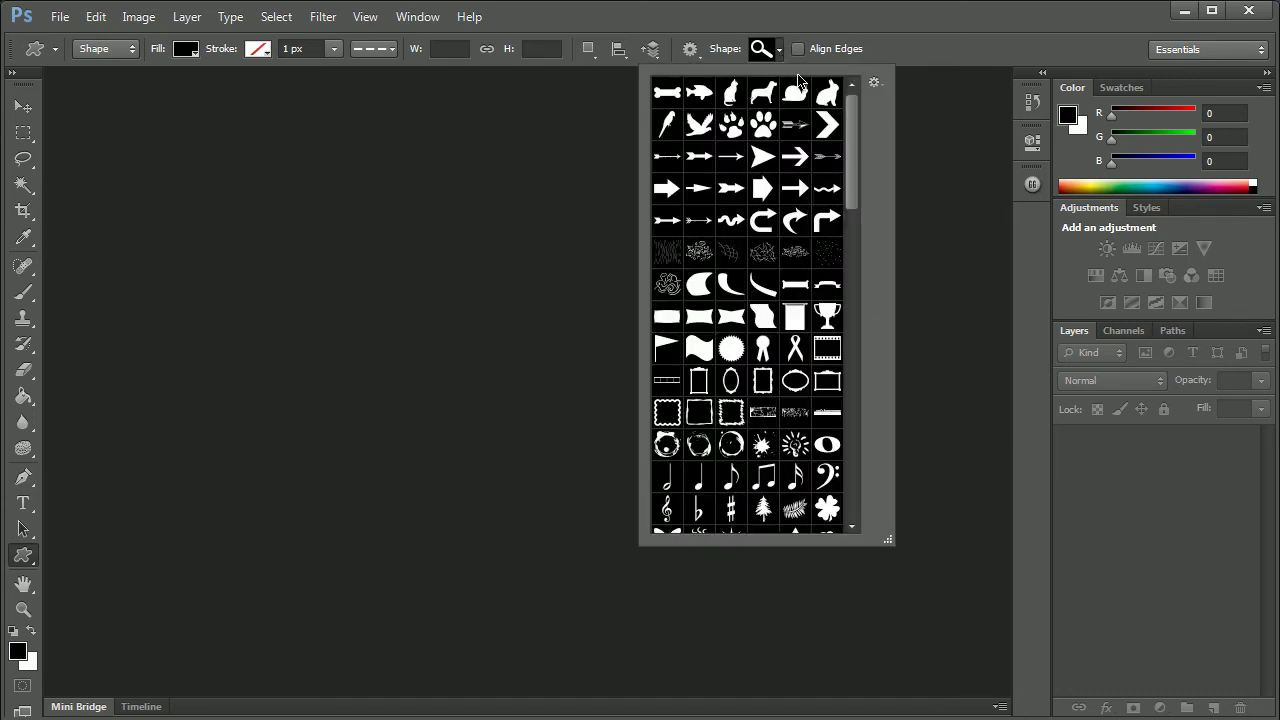
left_click(874, 84)
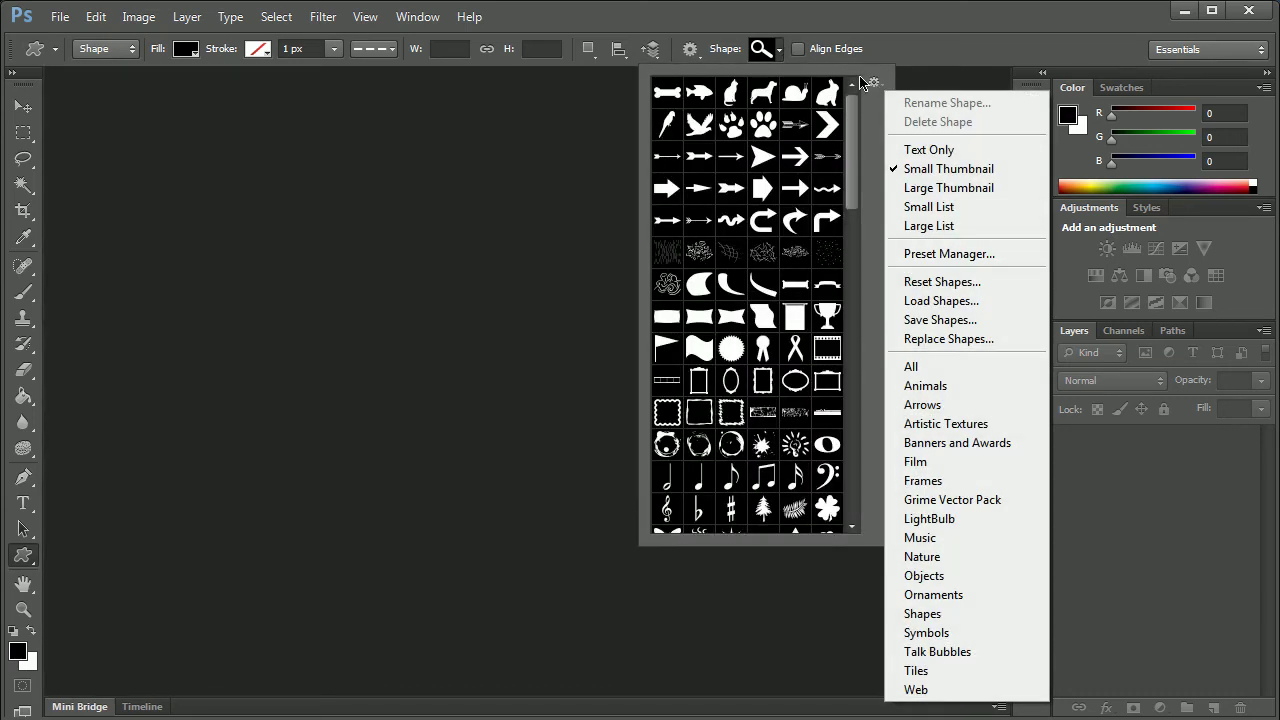
left_click(912, 366)
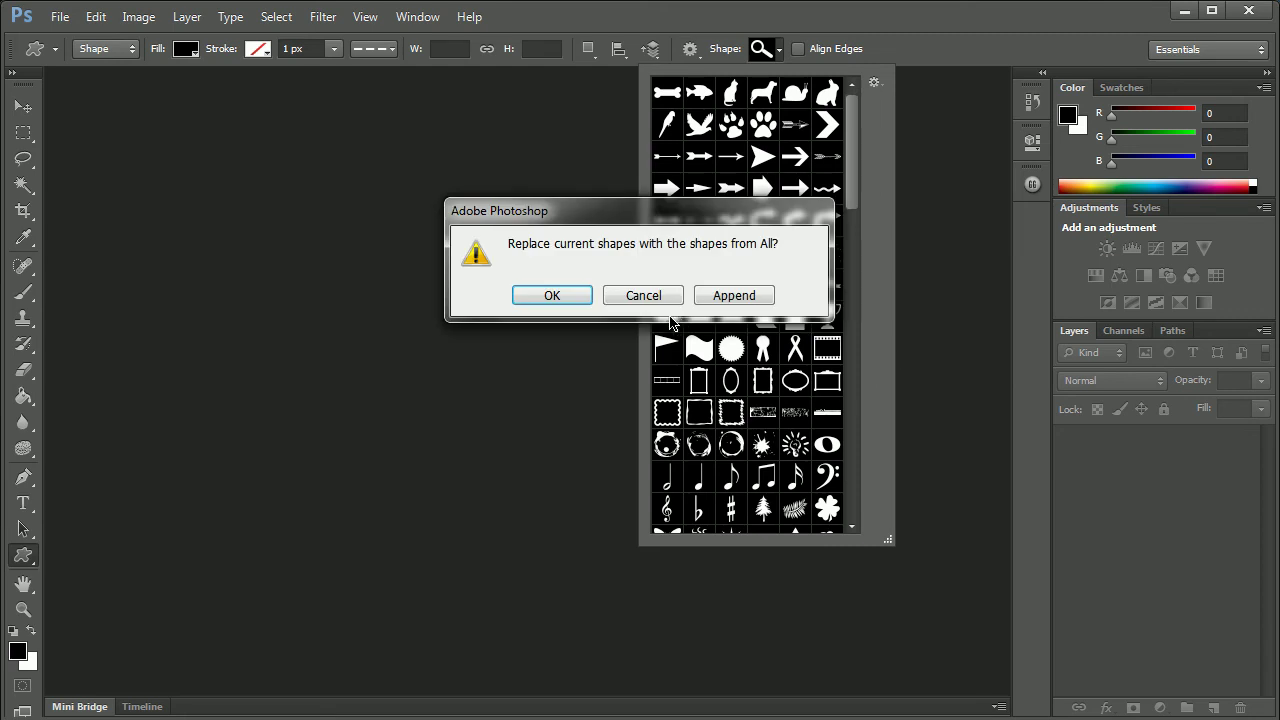
left_click(553, 295)
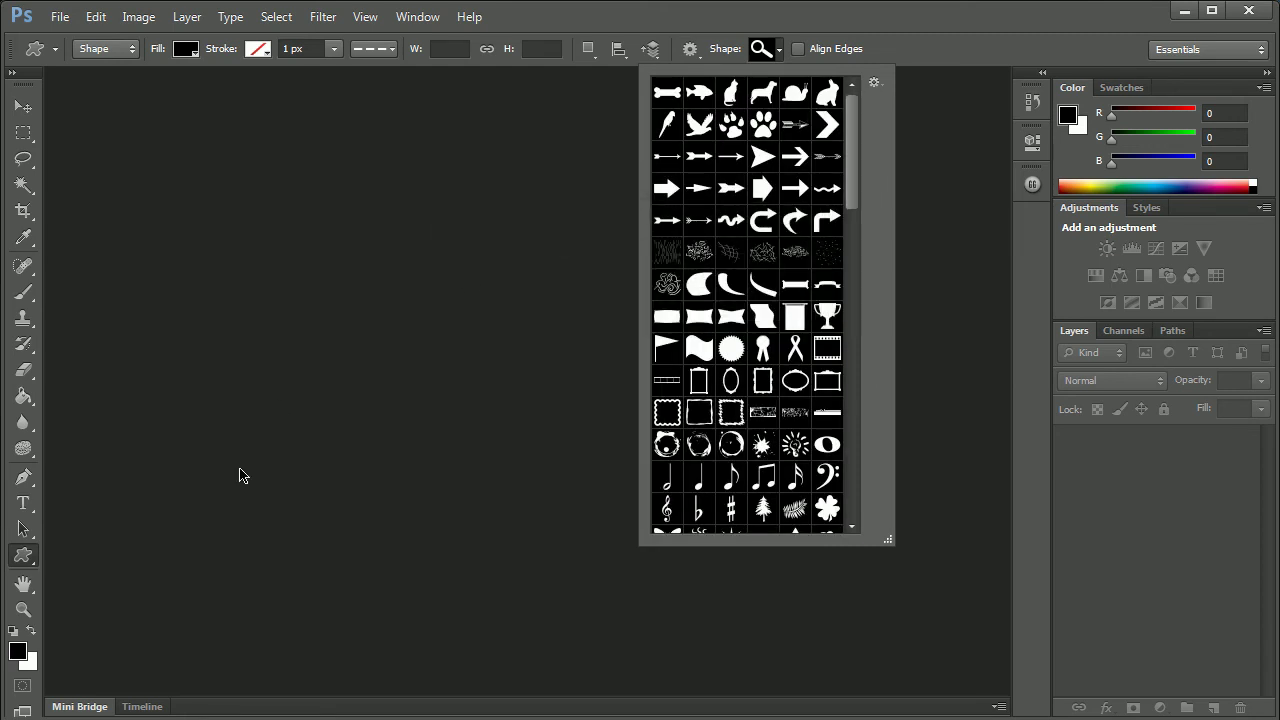
left_click_drag(23, 583, 148, 608)
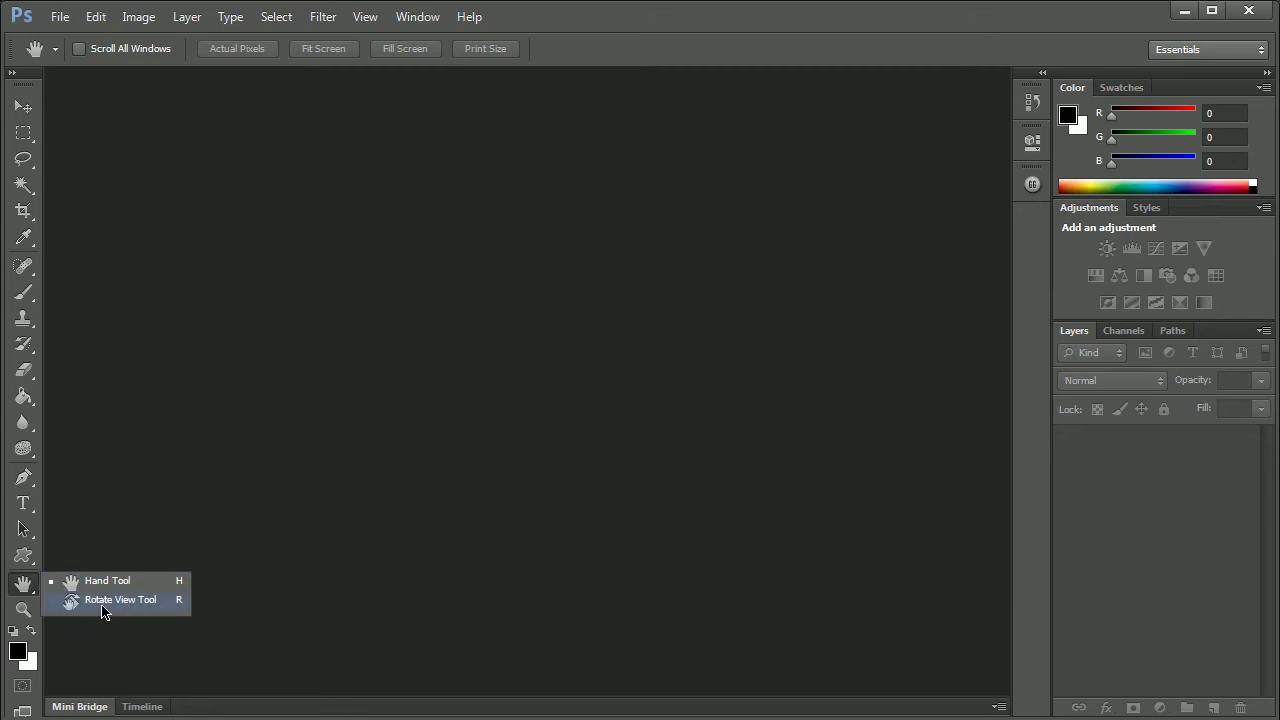
Select the Zoom tool and set the foreground colour to red.
left_click(22, 611)
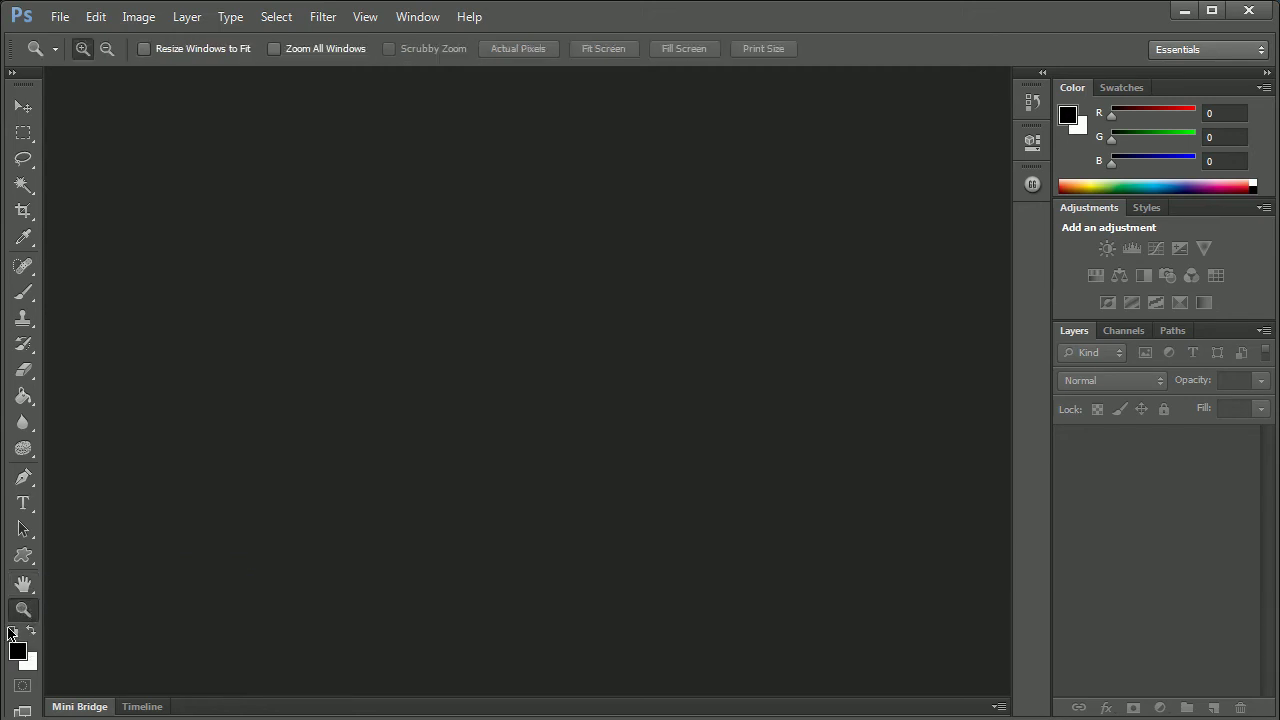
left_click(19, 652)
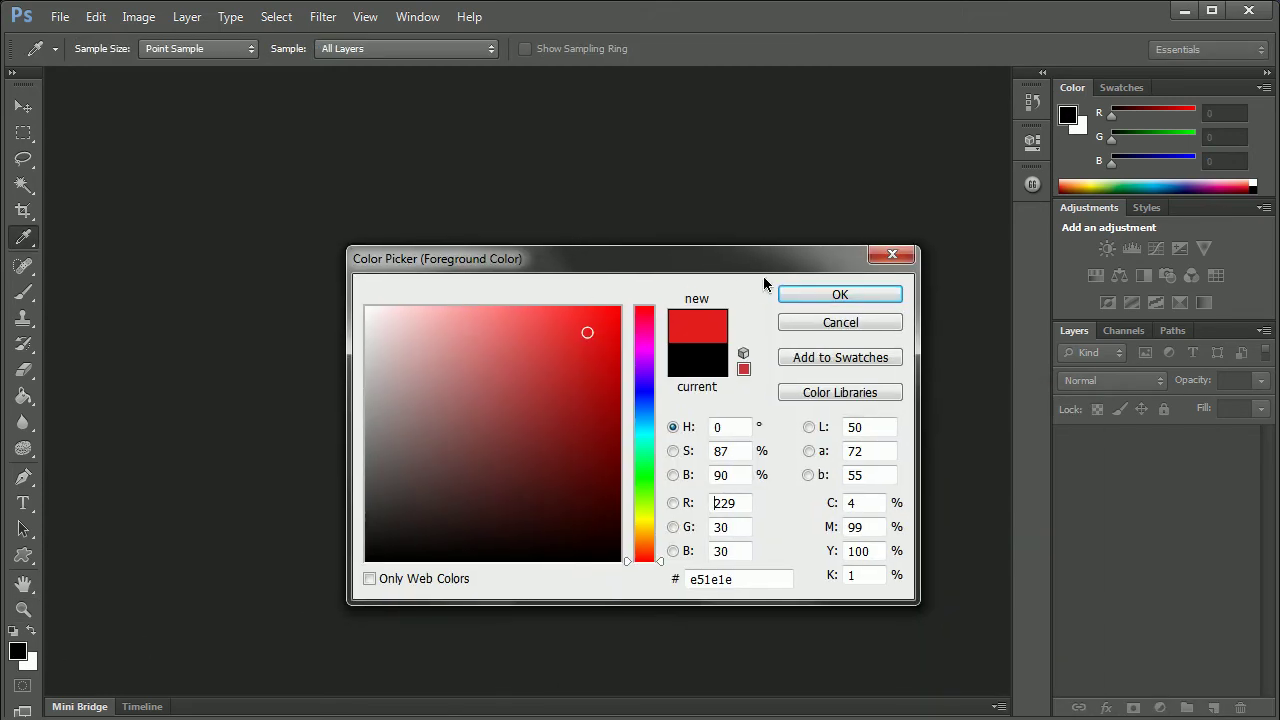
left_click(838, 294)
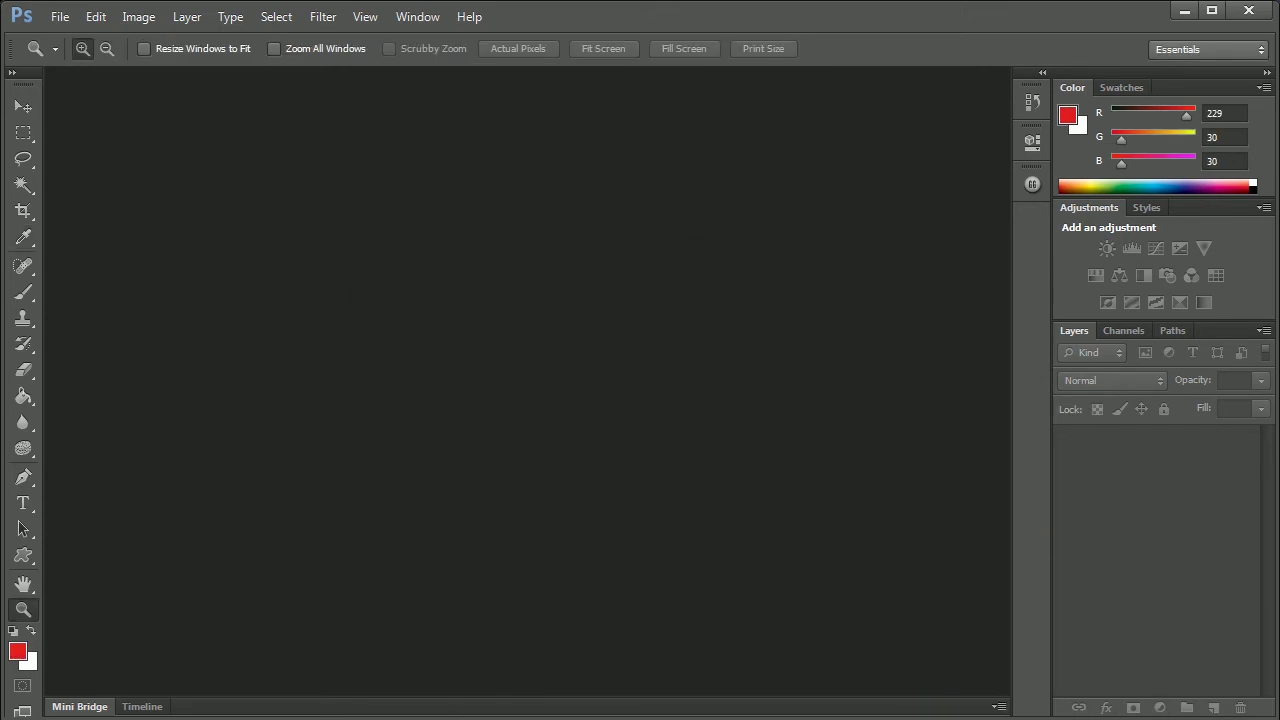
Set the background to bright green, then reset colours to default black and white.
left_click(31, 666)
left_click(644, 472)
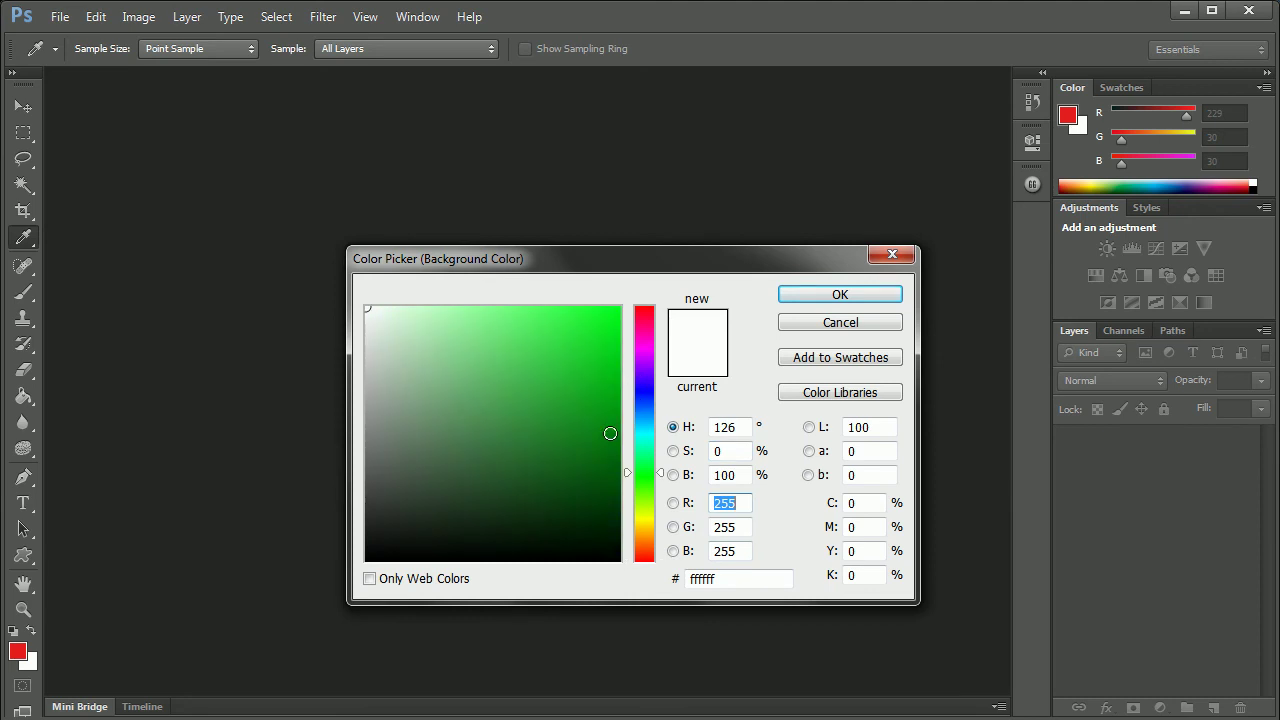
left_click(617, 334)
left_click(800, 295)
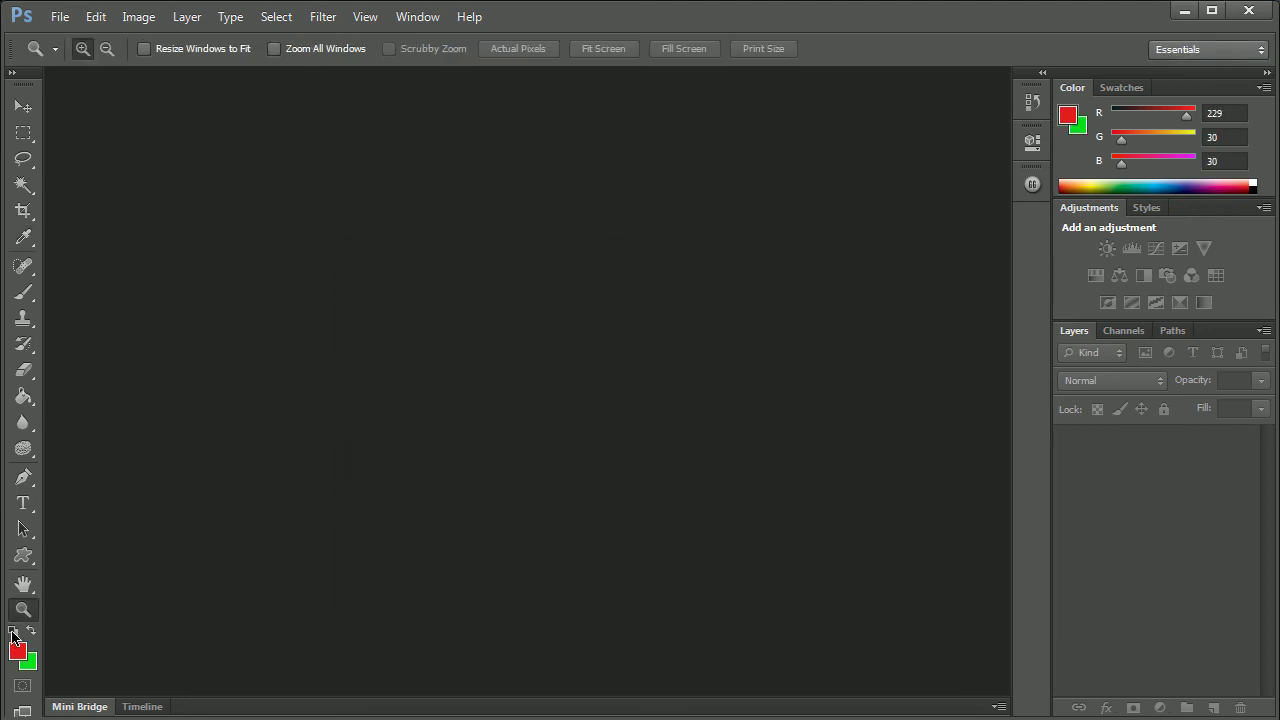
left_click(13, 633)
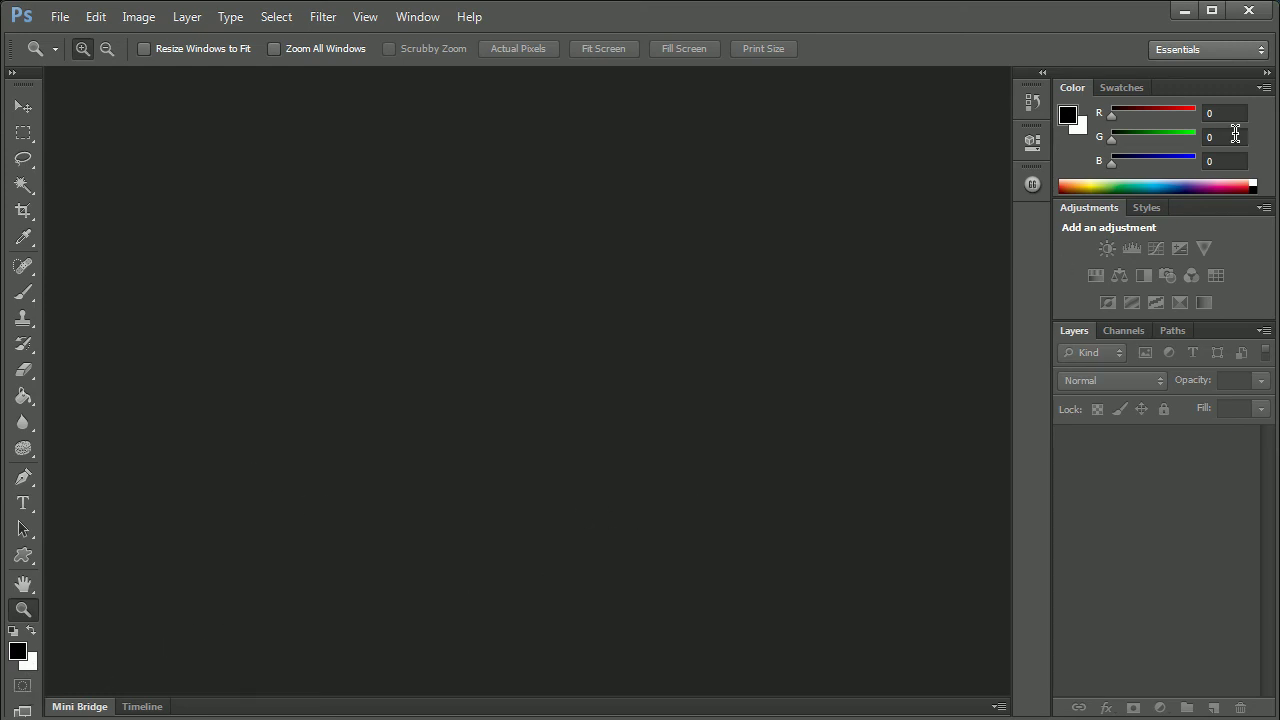
Adjust the foreground colour with the Color panel red slider and spectrum.
mouse_move(1112, 117)
left_mouse_down()
mouse_move(1154, 120)
mouse_move(1140, 118)
left_mouse_up()
left_click(1096, 183)
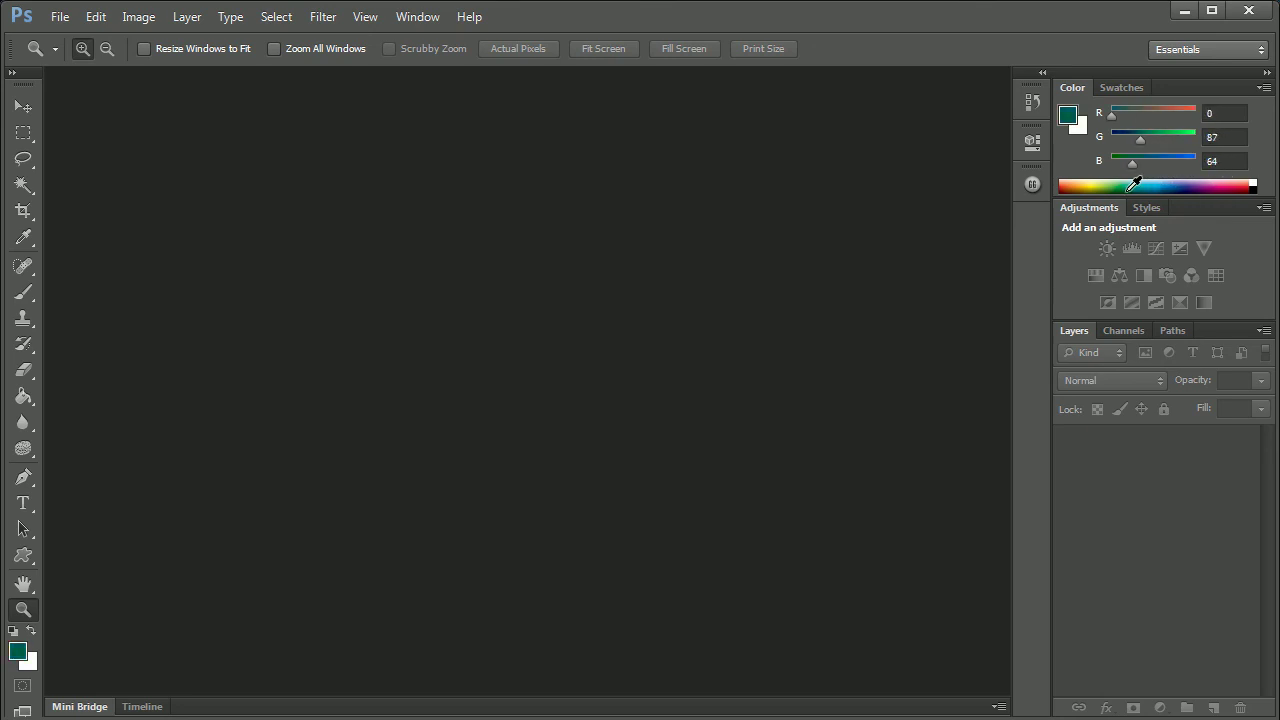
left_click_drag(1098, 182, 1156, 187)
Pick a purple swatch (168, 100, 168) as foreground and close the Swatches panel.
left_click(1122, 88)
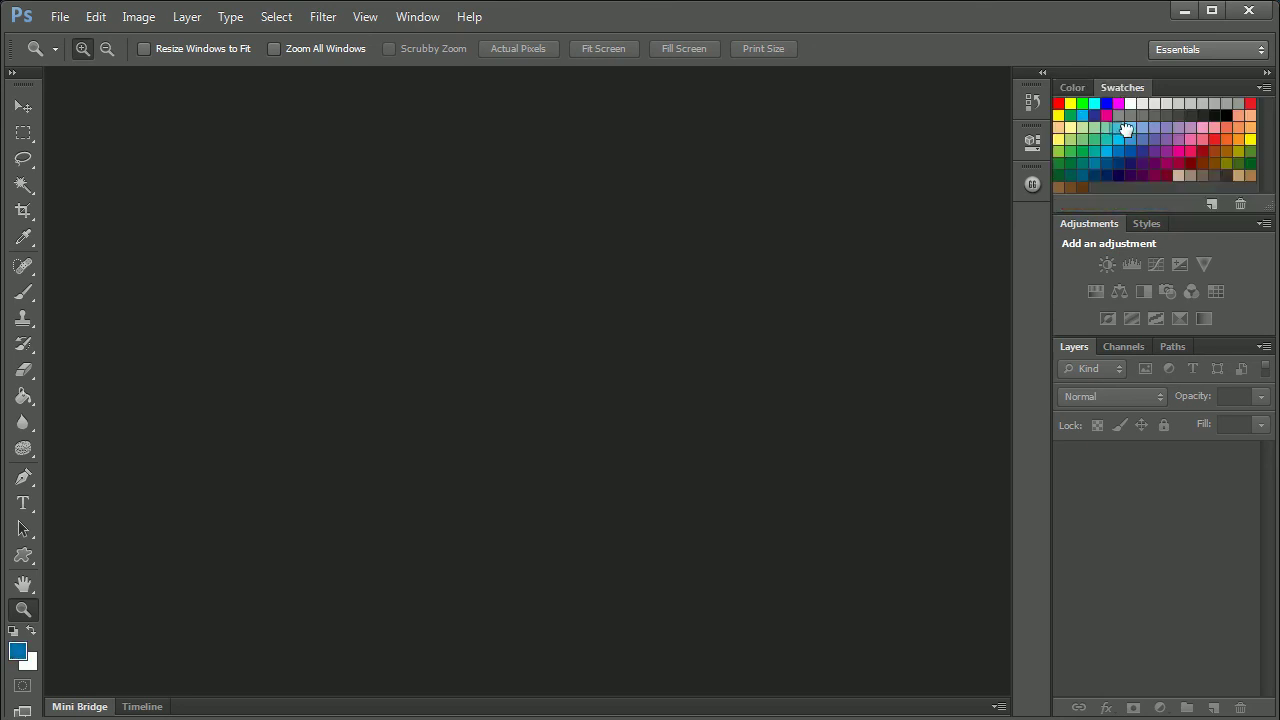
left_click(1153, 117)
left_click(1172, 143)
left_click(1072, 88)
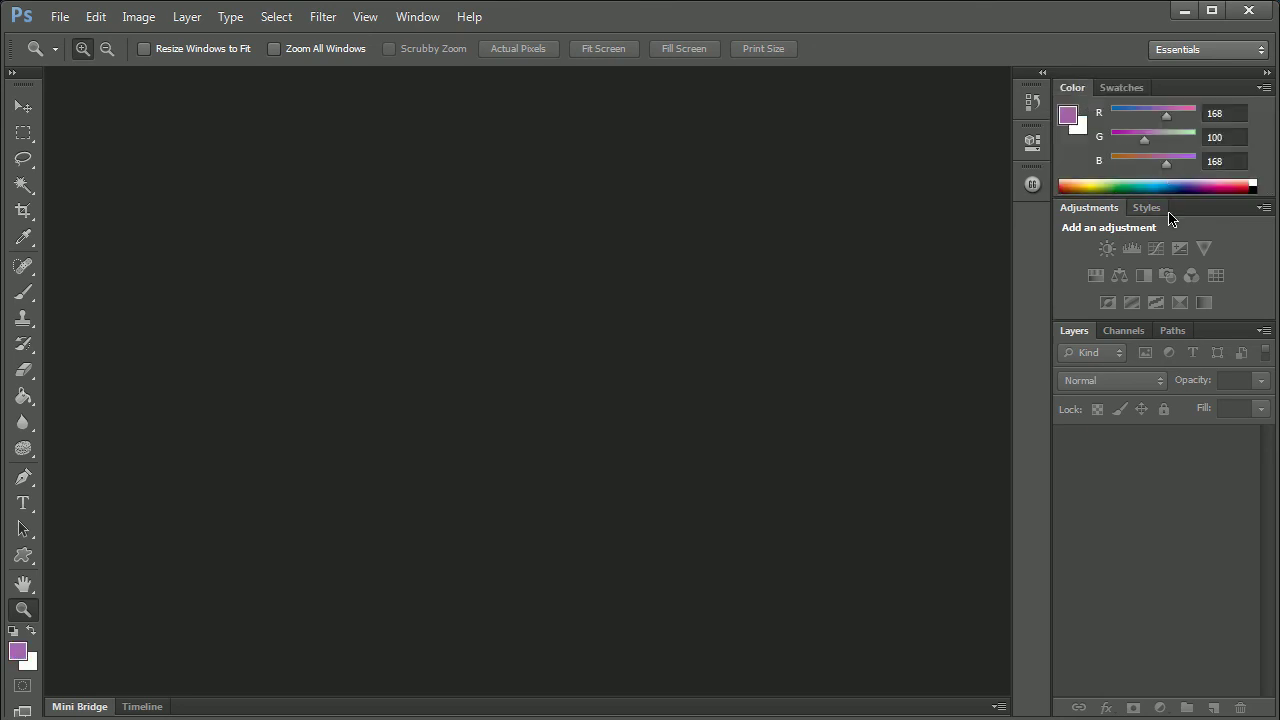
right_click(1125, 90)
left_click(1160, 96)
Browse the Styles, Channels and Paths panels, then select the Move tool and restore Layers and Adjustments.
left_click(1147, 208)
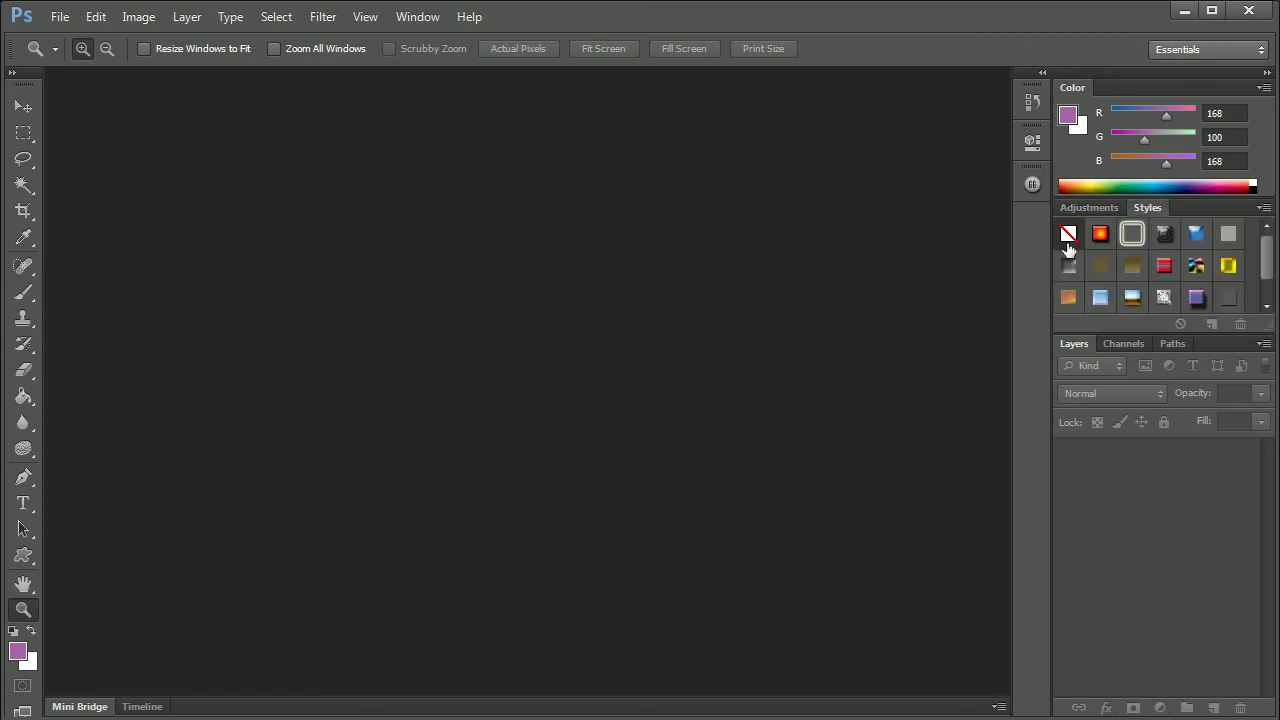
mouse_move(1268, 256)
left_mouse_down()
mouse_move(1268, 268)
mouse_move(1268, 238)
left_mouse_up()
left_click(1124, 344)
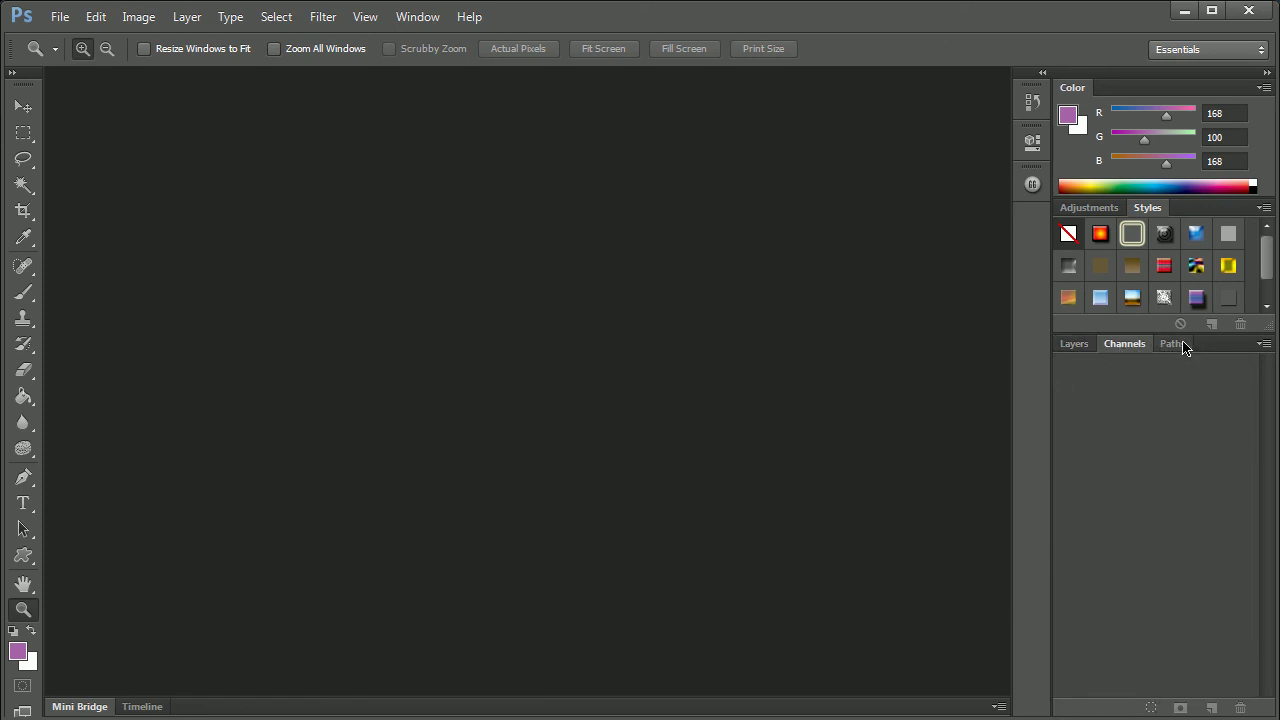
left_click(1176, 344)
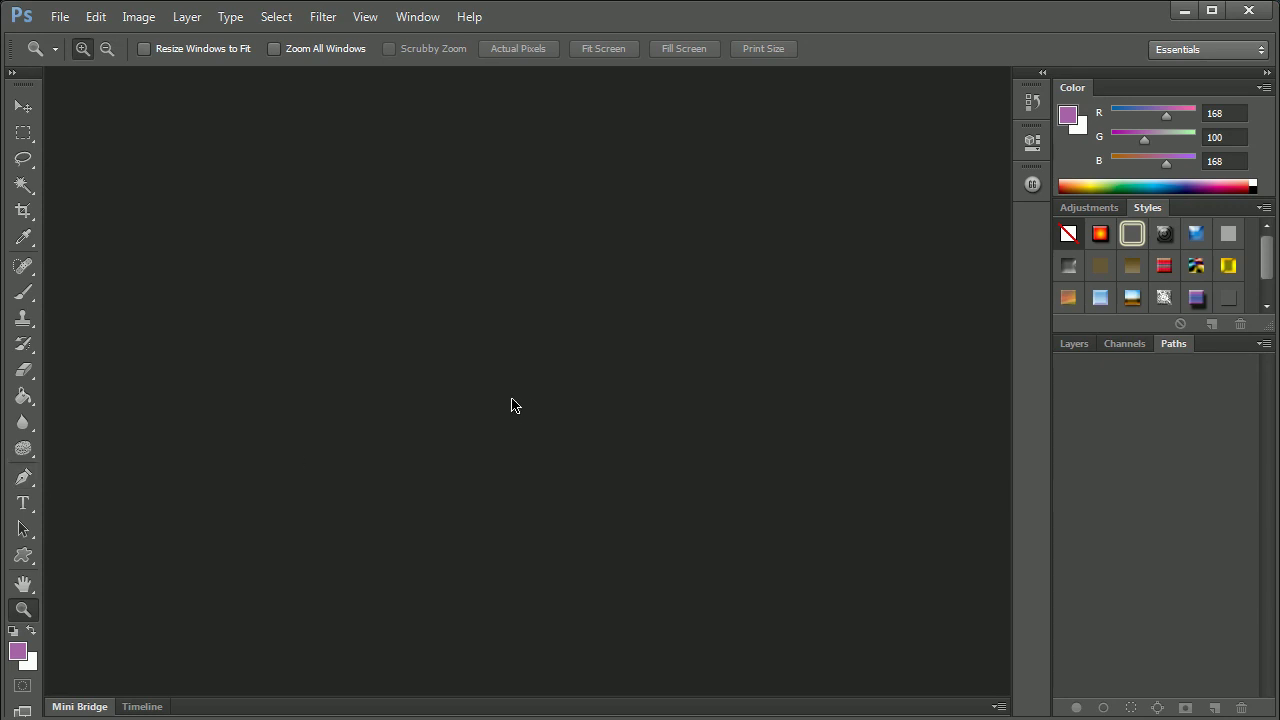
left_click(36, 107)
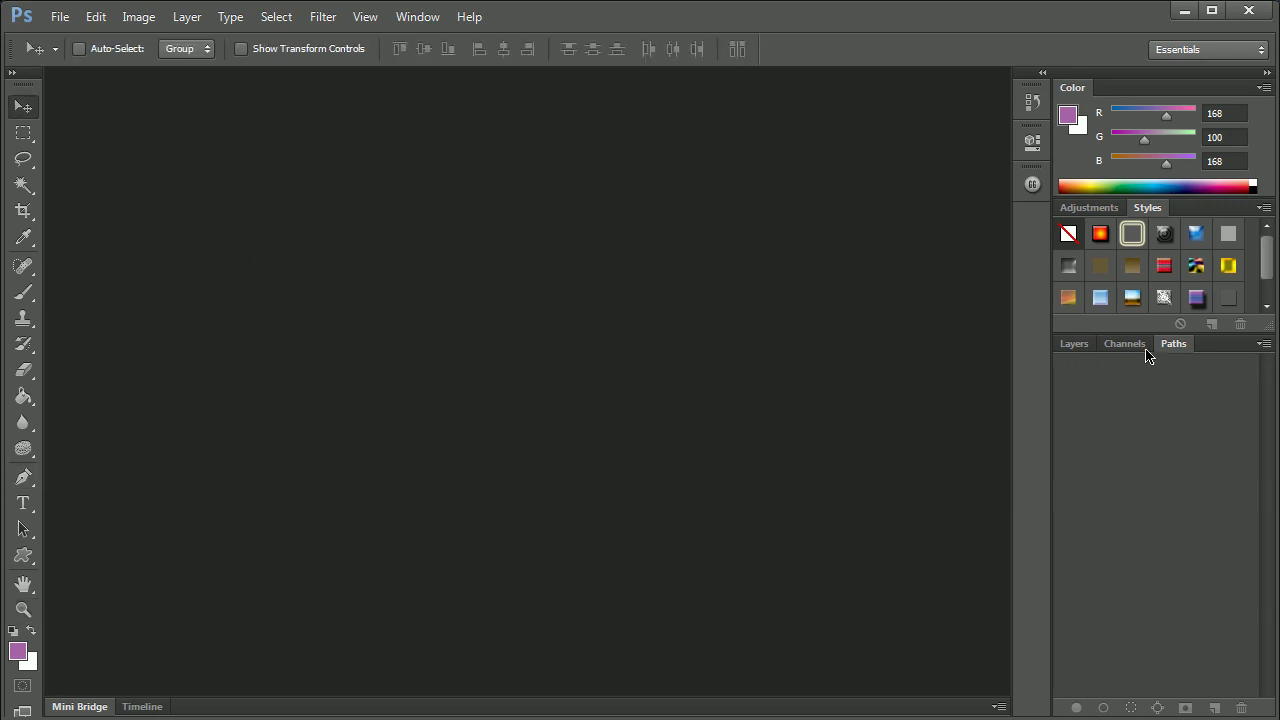
left_click(1088, 344)
left_click(1090, 208)
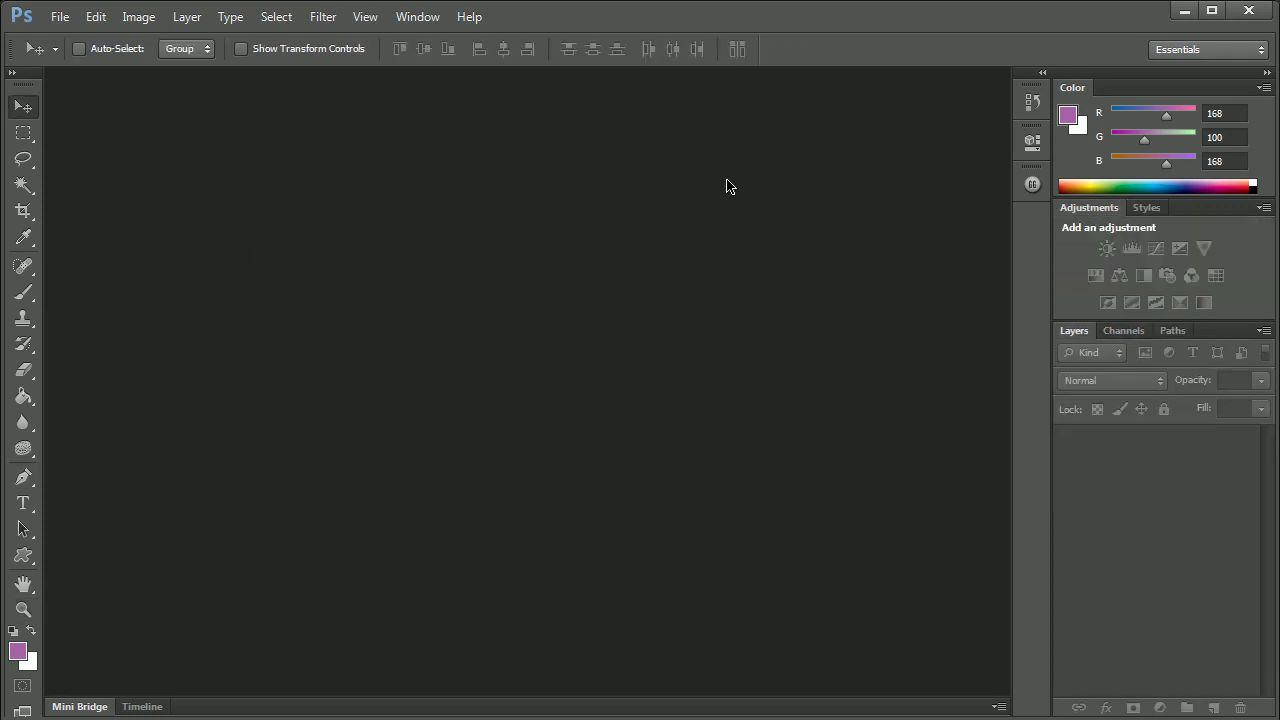